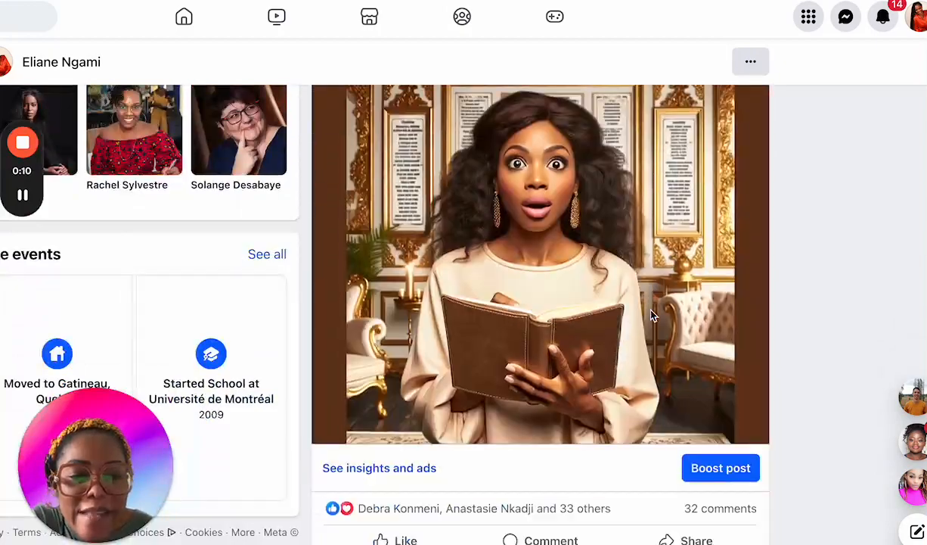
# Step: Look through the illustrated posts on the Facebook profile
pyautogui.scroll(-15, 652, 315)
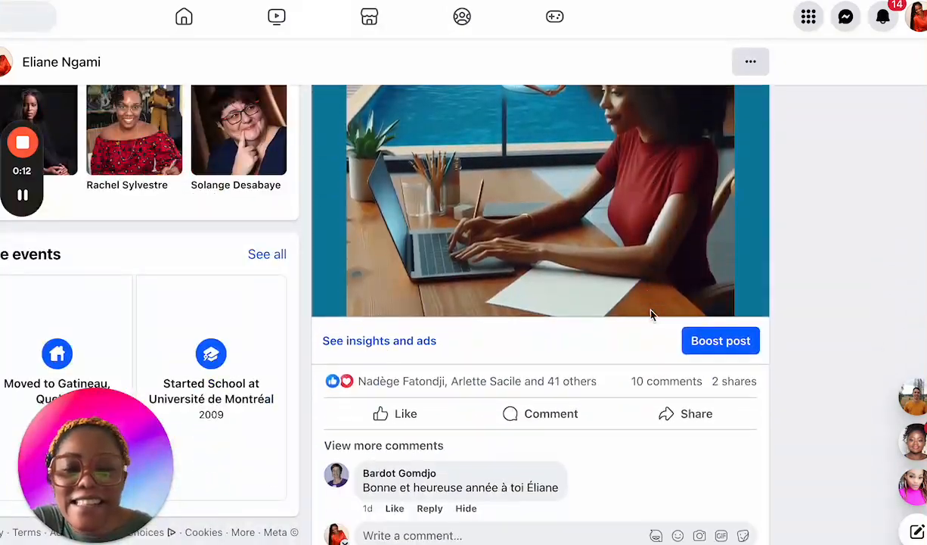
pyautogui.scroll(-2, 652, 315)
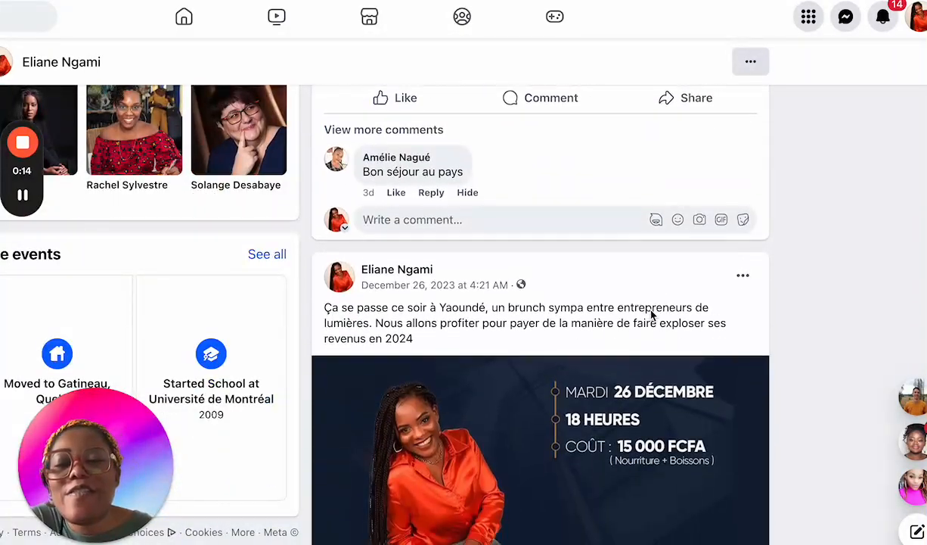
pyautogui.scroll(1, 652, 315)
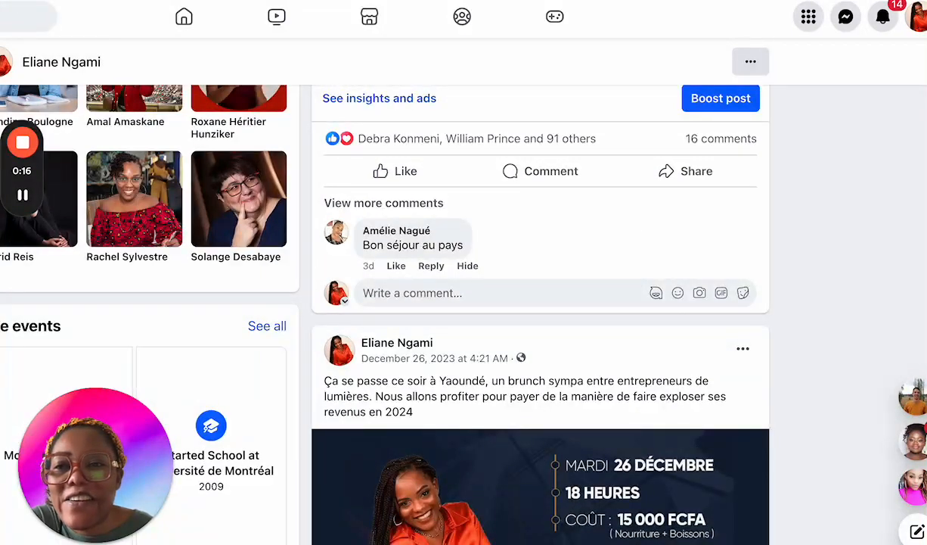
# Step: Switch to the Google Docs guide "Comment écrire le prompts parfait" and bold the heading "1 - Soyez Spécifique :"
pyautogui.hotkey('ctrl', 'Tab')
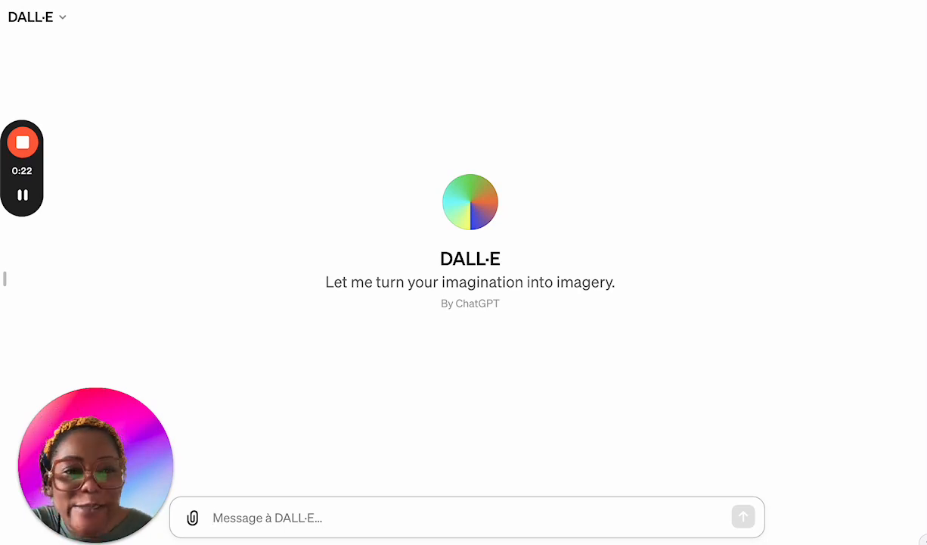
pyautogui.hotkey('ctrl', 'Tab')
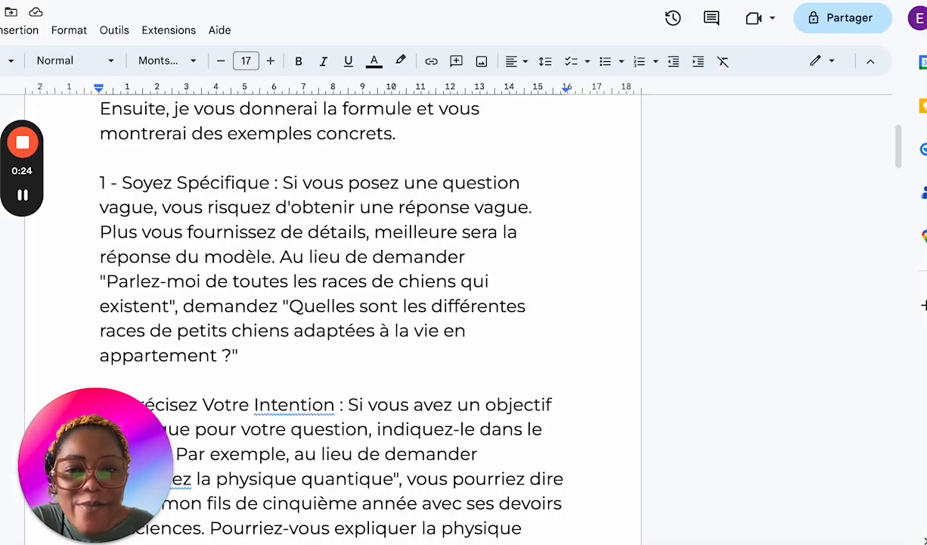
pyautogui.scroll(3, 330, 244)
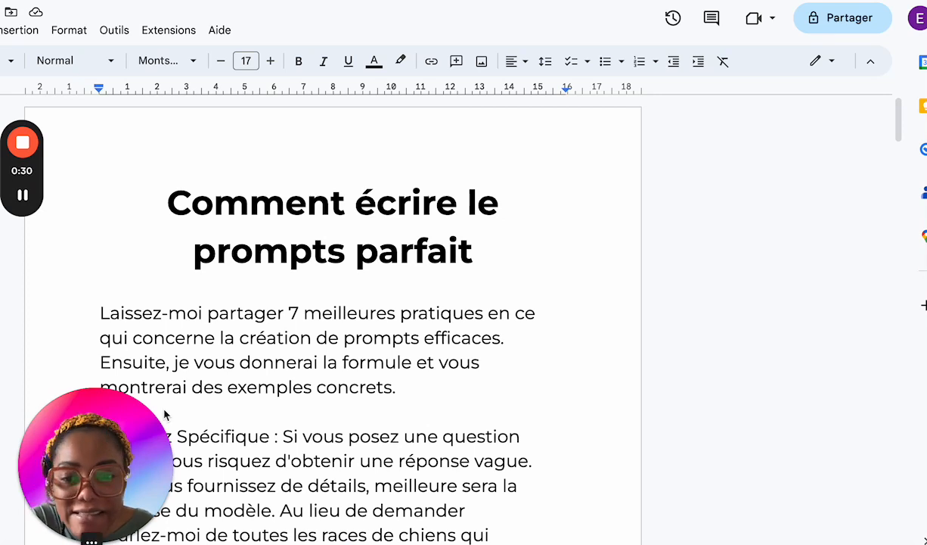
pyautogui.scroll(-3, 329, 469)
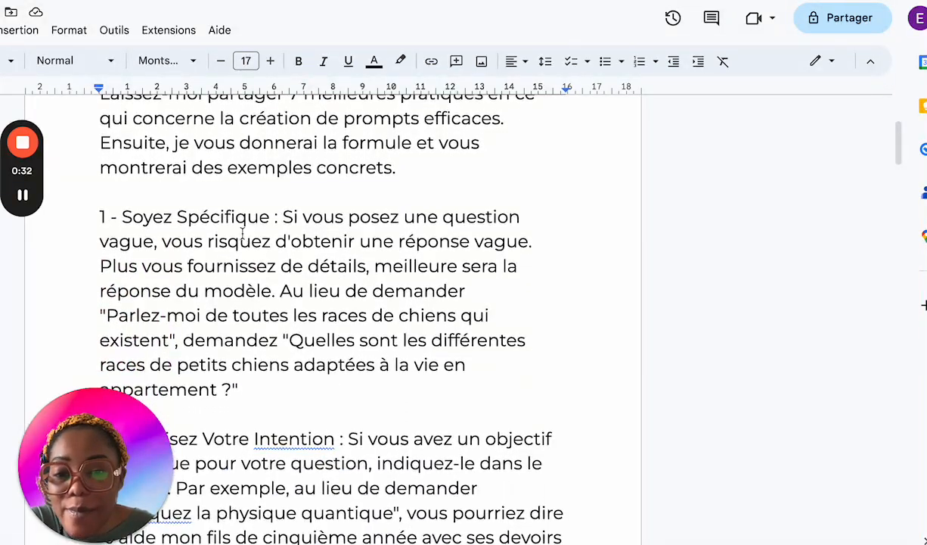
pyautogui.moveTo(282, 216); pyautogui.dragTo(92, 216)
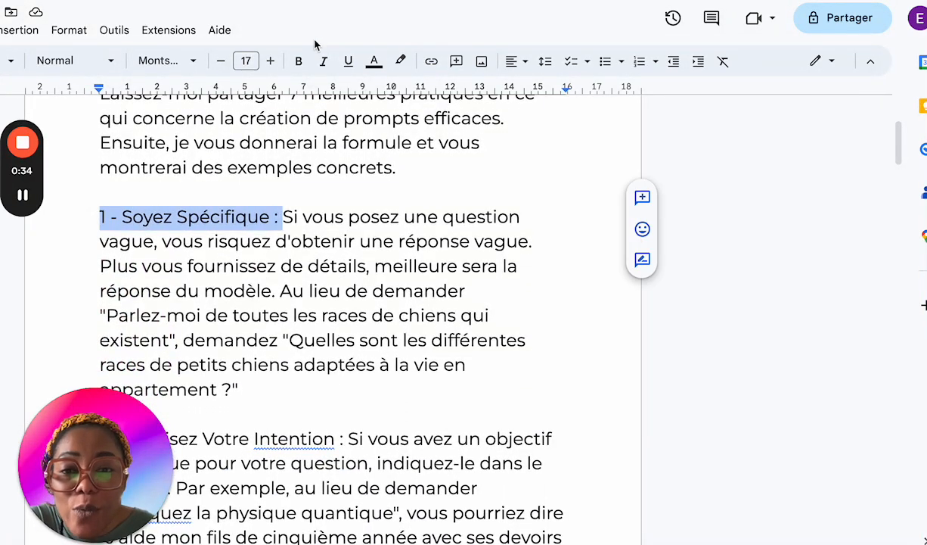
pyautogui.click(299, 61)
# Step: Bold the headings "2 - Précisez Votre Intention :" and "3 - Utilisez une Orthographe et une Grammaire Correctes :"
pyautogui.scroll(-2, 318, 227)
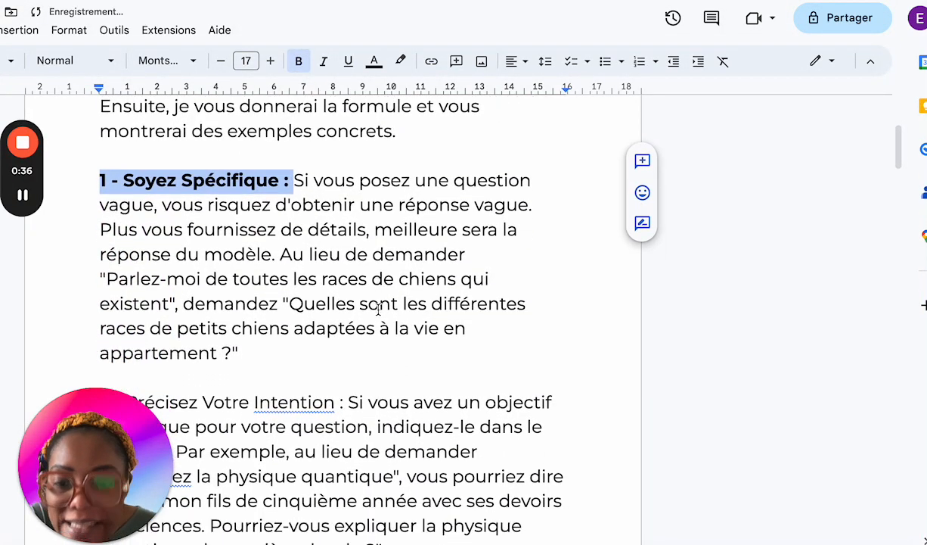
pyautogui.moveTo(348, 301); pyautogui.dragTo(56, 303)
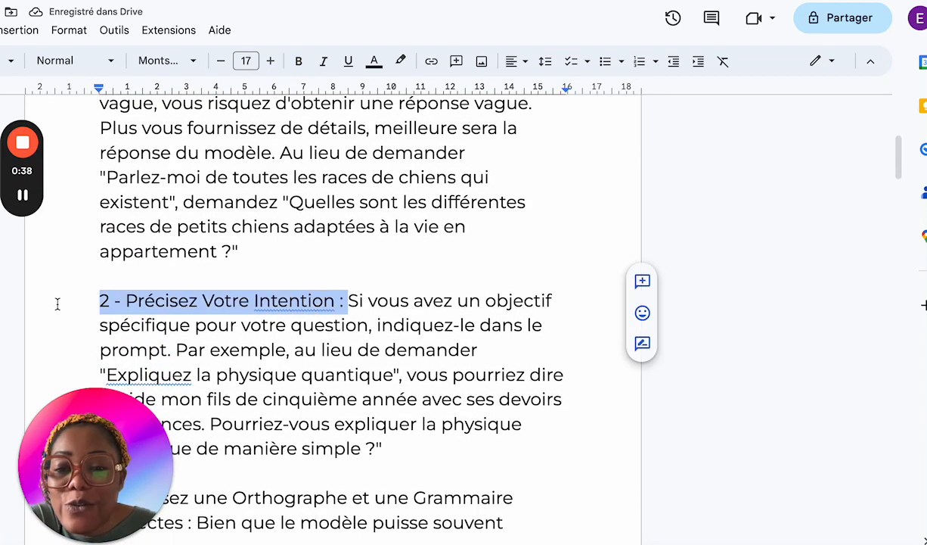
pyautogui.click(298, 61)
pyautogui.scroll(-2, 360, 330)
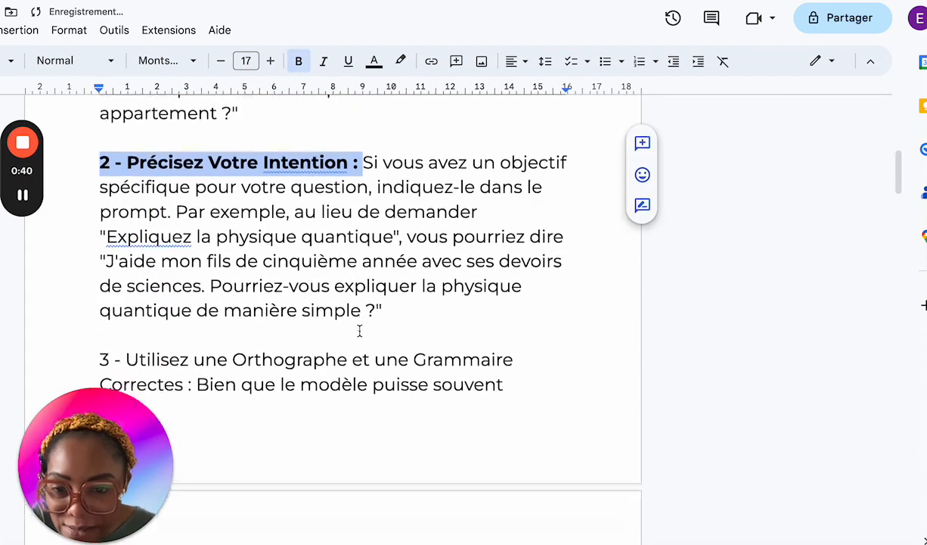
pyautogui.moveTo(192, 388); pyautogui.dragTo(99, 358)
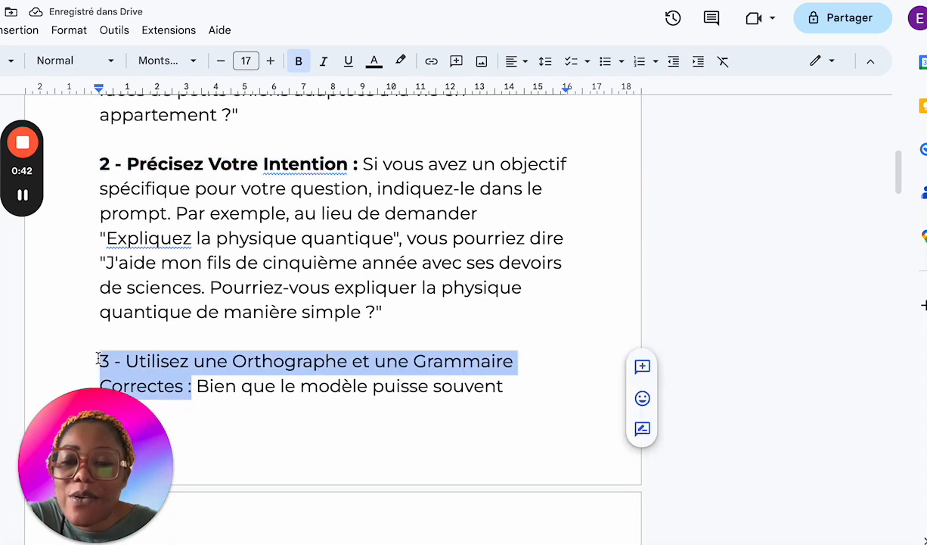
pyautogui.click(298, 62)
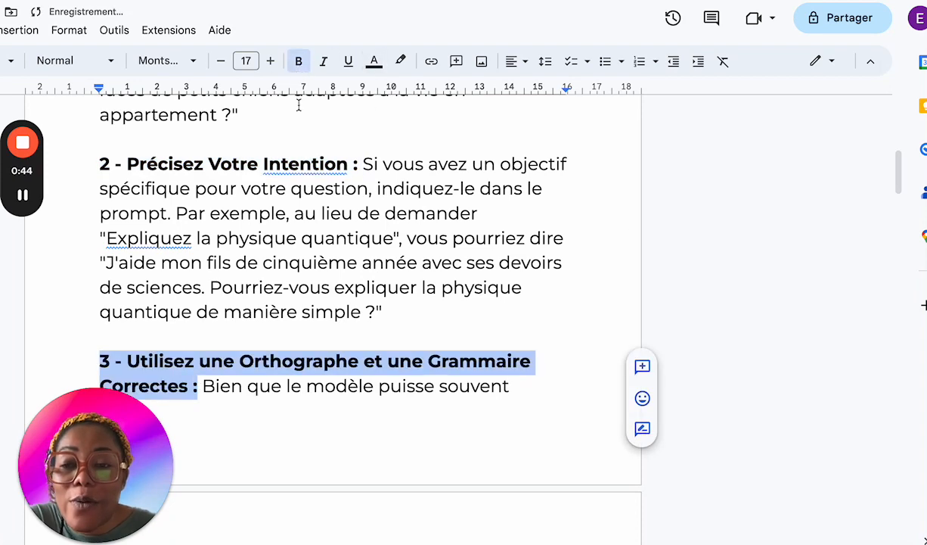
# Step: Bold the headings "4 - Indiquez le Format de la Réponse Souhaitée :" and "5 - Posez des Questions de Suivi :"
pyautogui.scroll(-4, 404, 369)
pyautogui.scroll(-2, 409, 350)
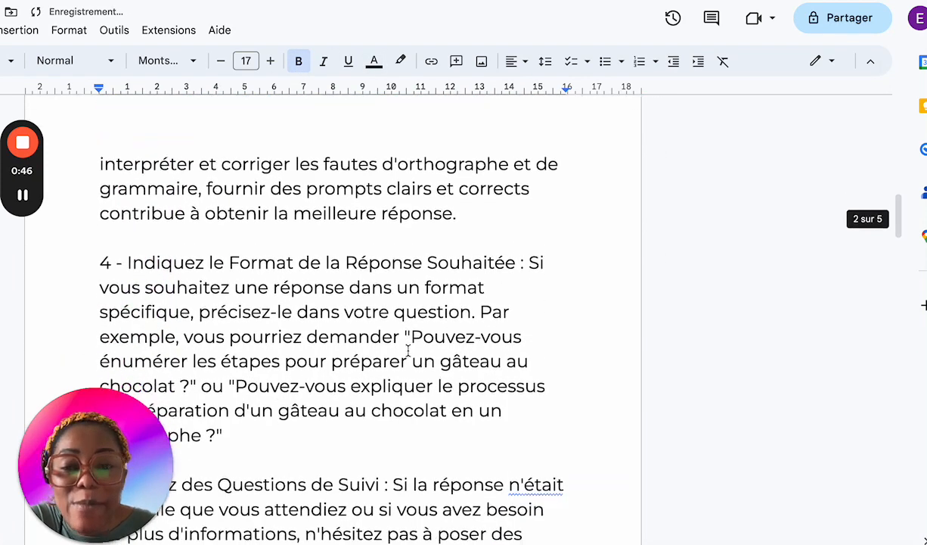
pyautogui.moveTo(525, 263); pyautogui.dragTo(98, 268)
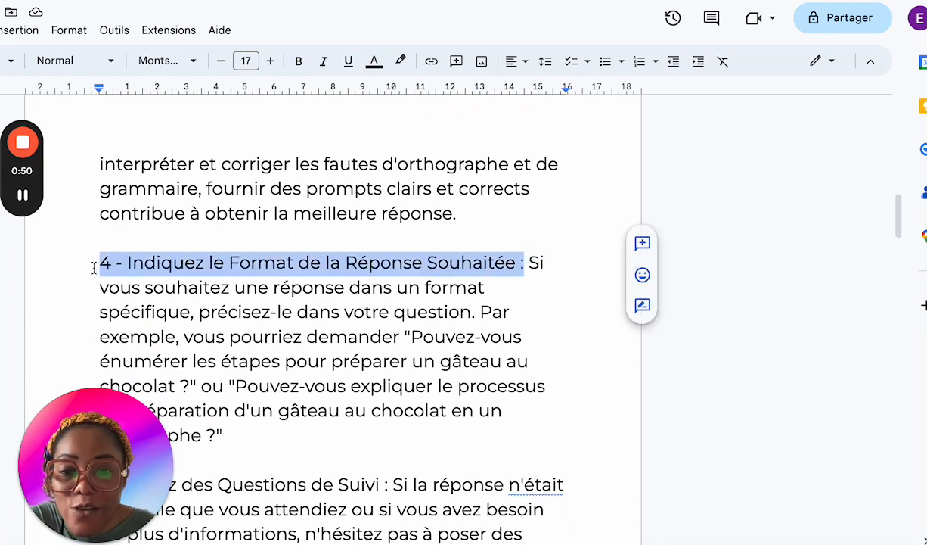
pyautogui.click(299, 61)
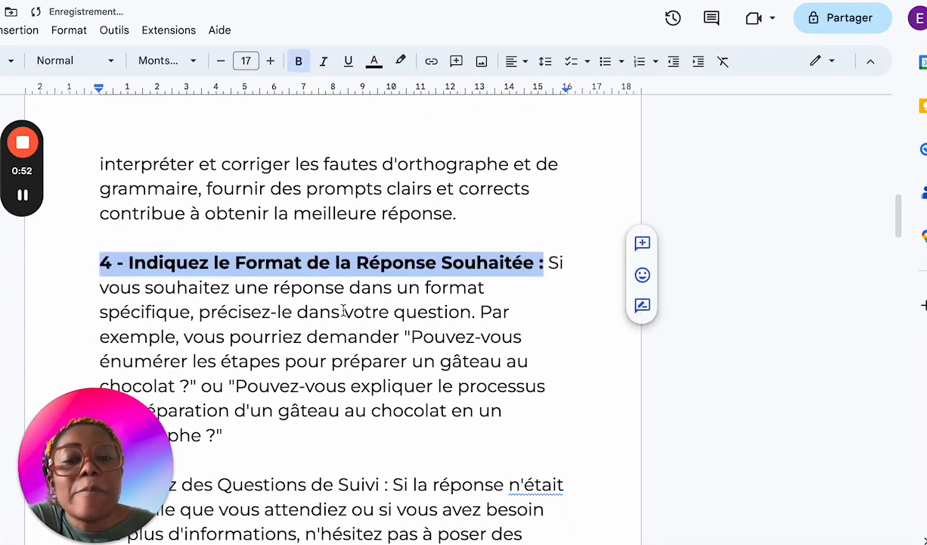
pyautogui.scroll(-2, 342, 307)
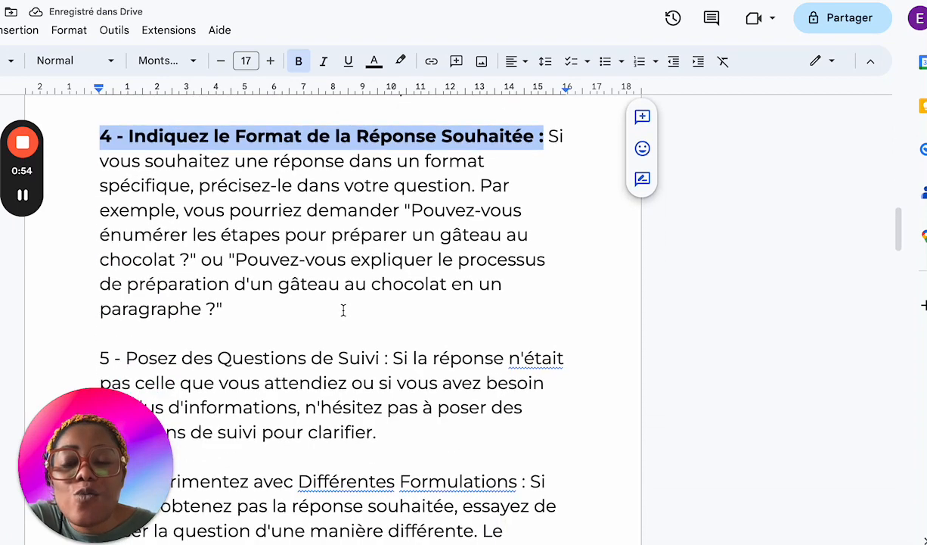
pyautogui.scroll(-2, 343, 310)
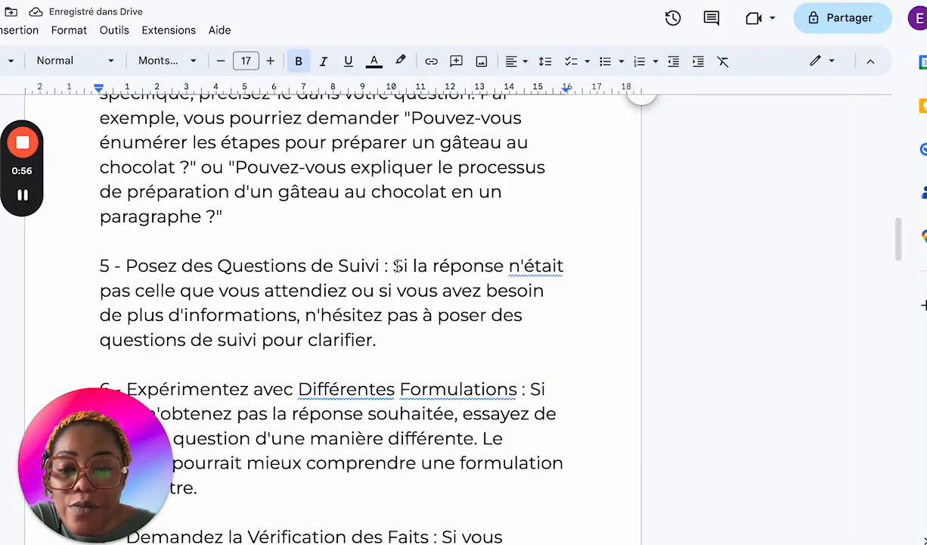
pyautogui.moveTo(391, 266); pyautogui.dragTo(99, 265)
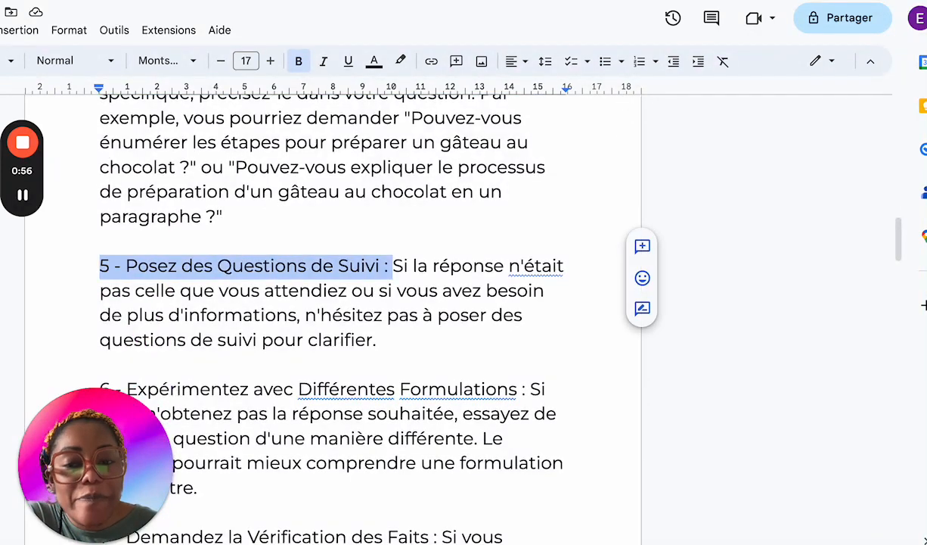
pyautogui.click(299, 61)
# Step: Bold the headings "6 - Expérimentez avec Différentes Formulations :" and "7 - Demandez la Vérification des Faits :"
pyautogui.scroll(-2, 341, 363)
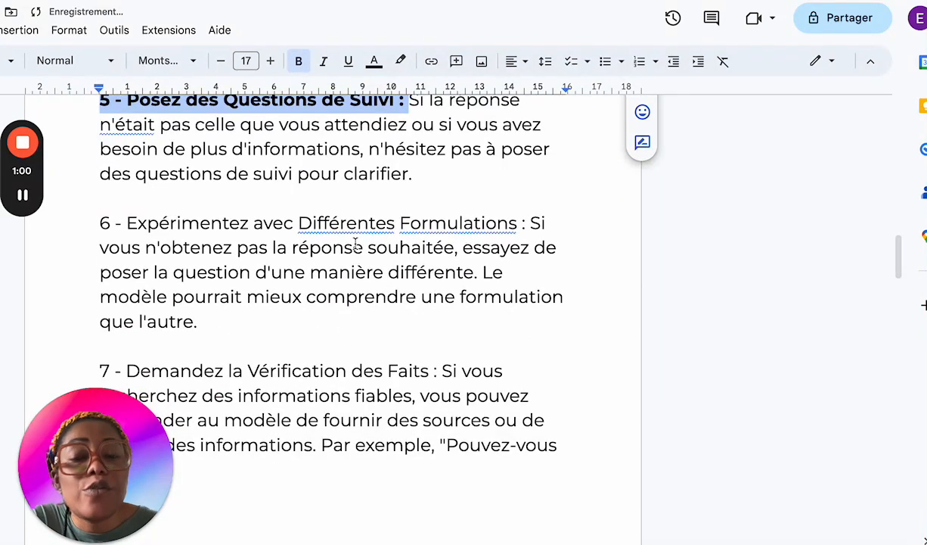
pyautogui.moveTo(526, 223); pyautogui.dragTo(62, 218)
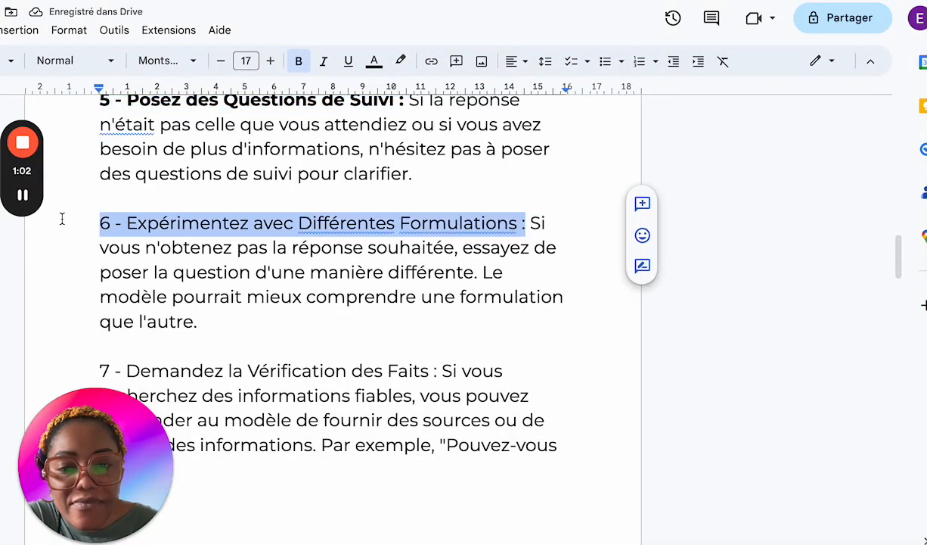
pyautogui.click(298, 63)
pyautogui.scroll(-1, 336, 382)
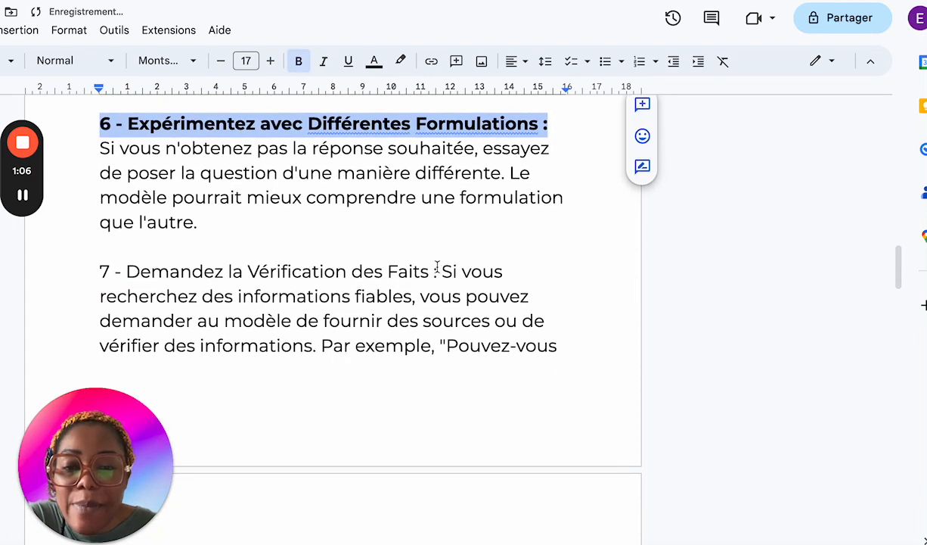
pyautogui.moveTo(443, 275); pyautogui.dragTo(40, 272)
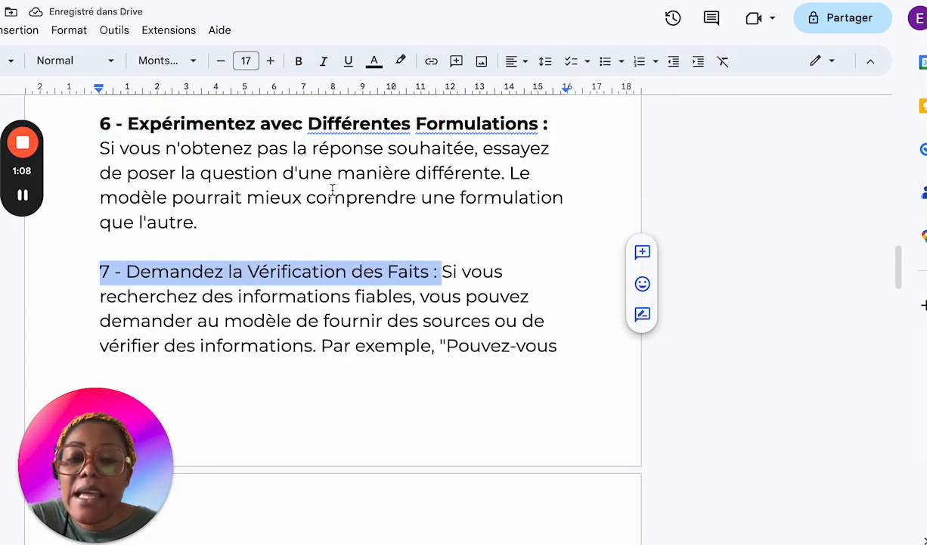
pyautogui.click(299, 64)
# Step: Examine the perfect-prompt formula below the seventh tip, selecting its text for emphasis
pyautogui.scroll(-3, 333, 478)
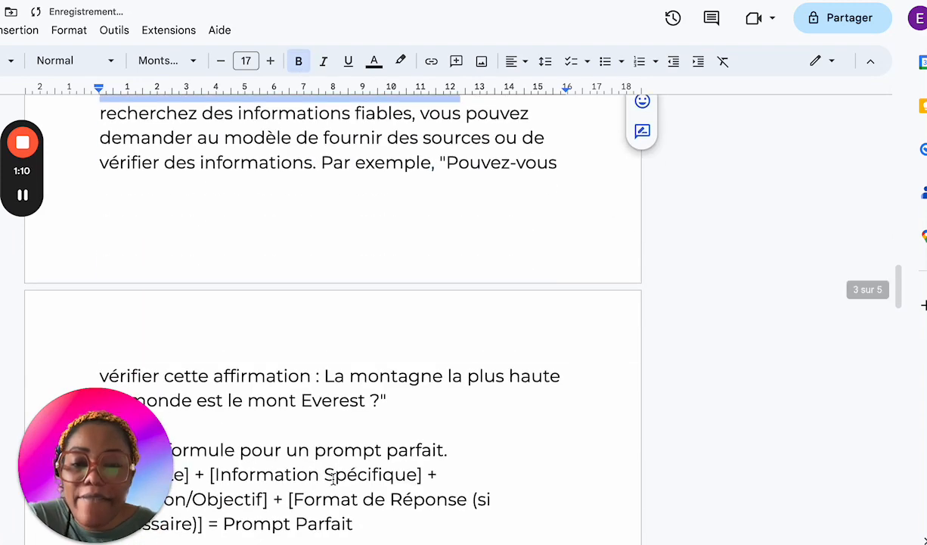
pyautogui.scroll(-2, 333, 478)
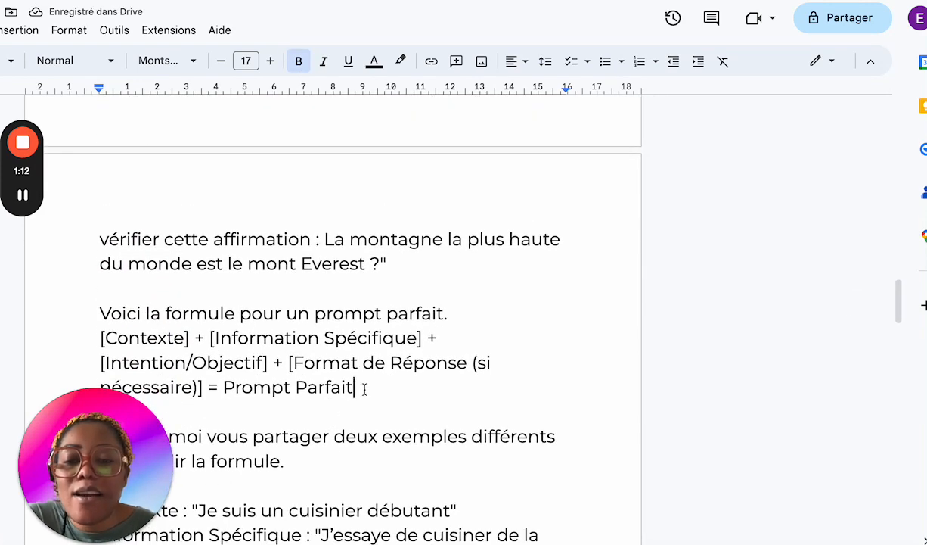
pyautogui.moveTo(354, 387); pyautogui.dragTo(110, 312)
pyautogui.scroll(-1, 227, 325)
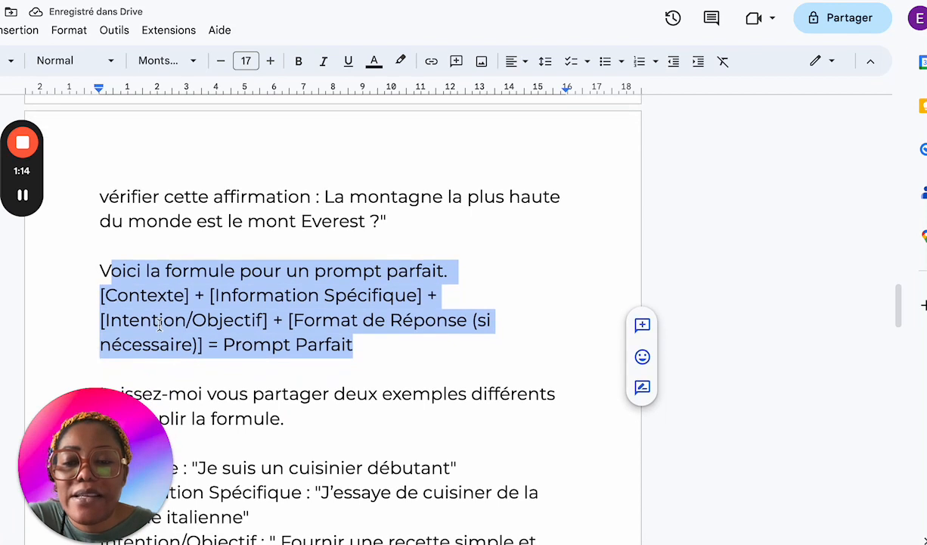
pyautogui.click(177, 331)
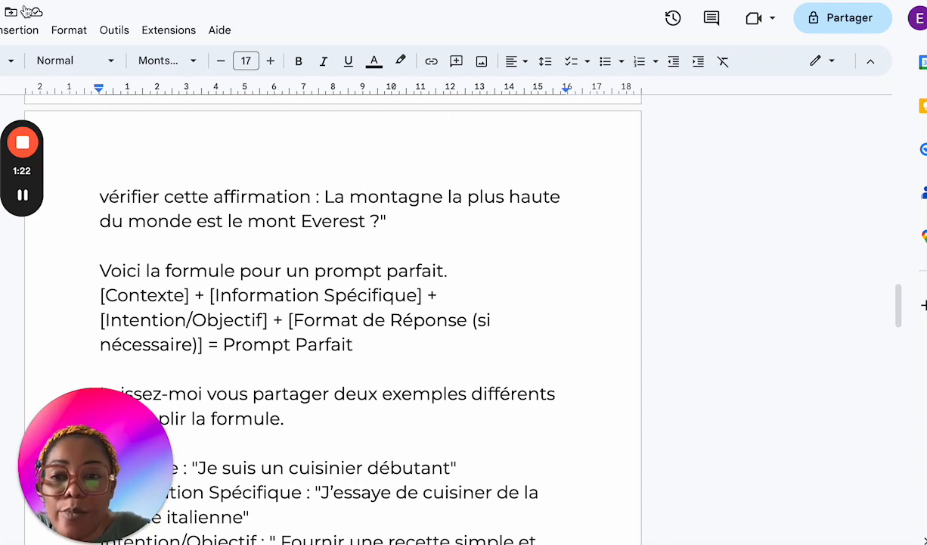
# Step: Switch to DALL·E and begin the prompt with the context "je suis creatrice de contenu"
pyautogui.click(229, 1)
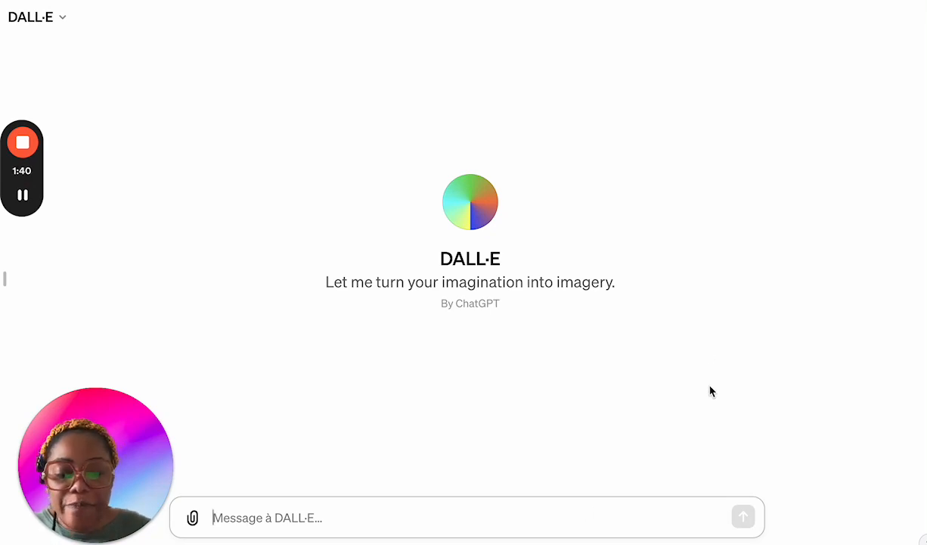
pyautogui.write('kje')
pyautogui.press('BackSpace')
pyautogui.press('BackSpace')
pyautogui.press('BackSpace')
pyautogui.write('je')
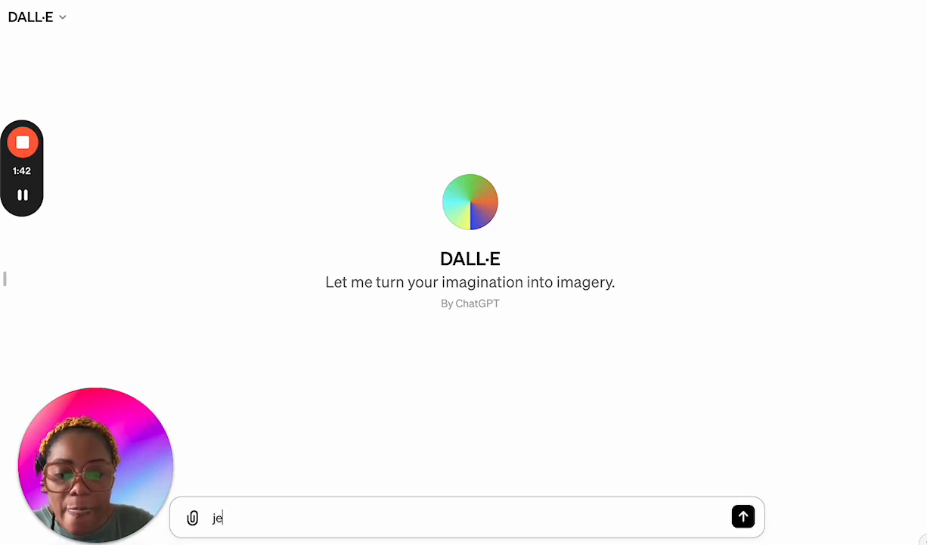
pyautogui.write(' suis cre')
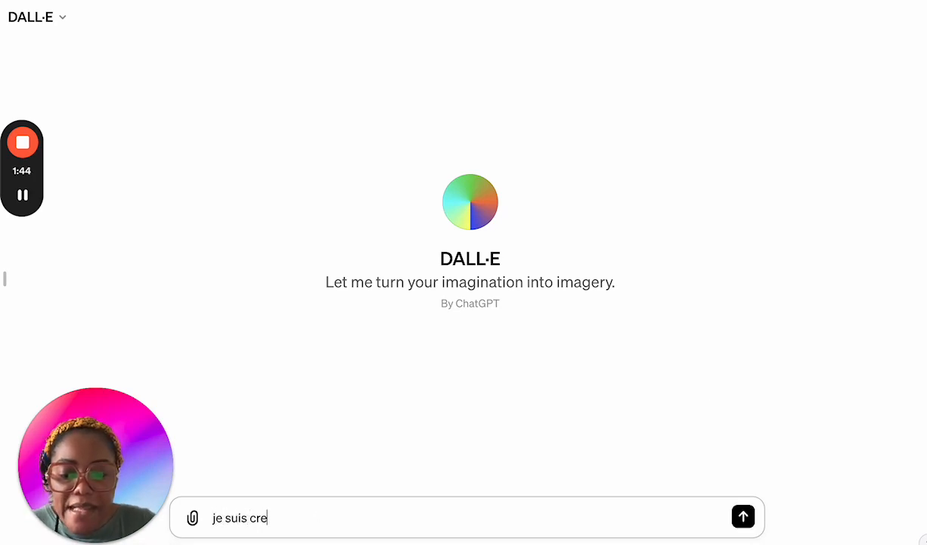
pyautogui.write('atrice de c')
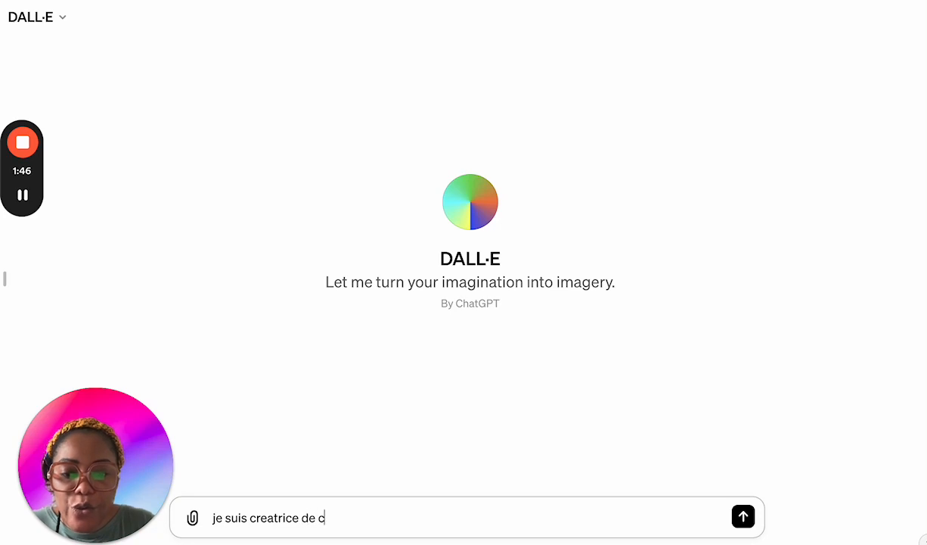
pyautogui.write('ontenu ')
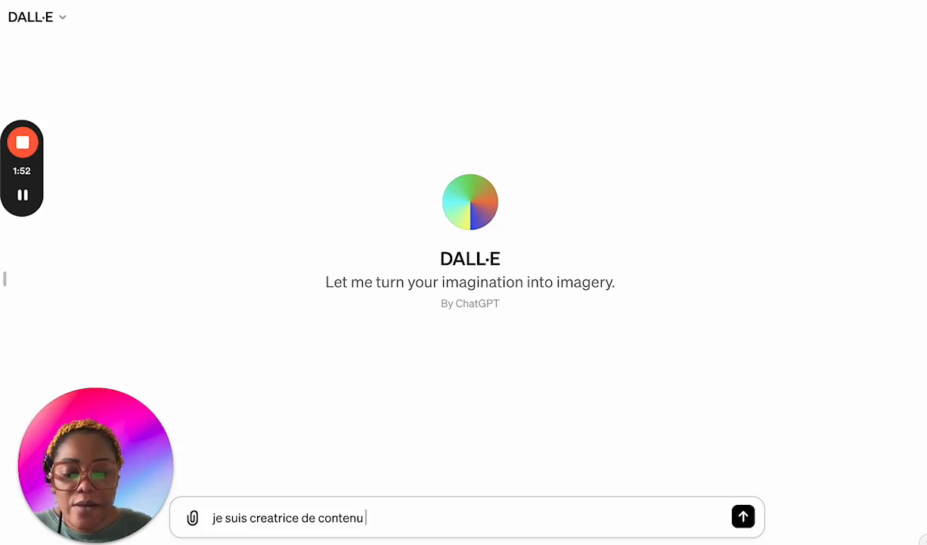
pyautogui.write('pou')
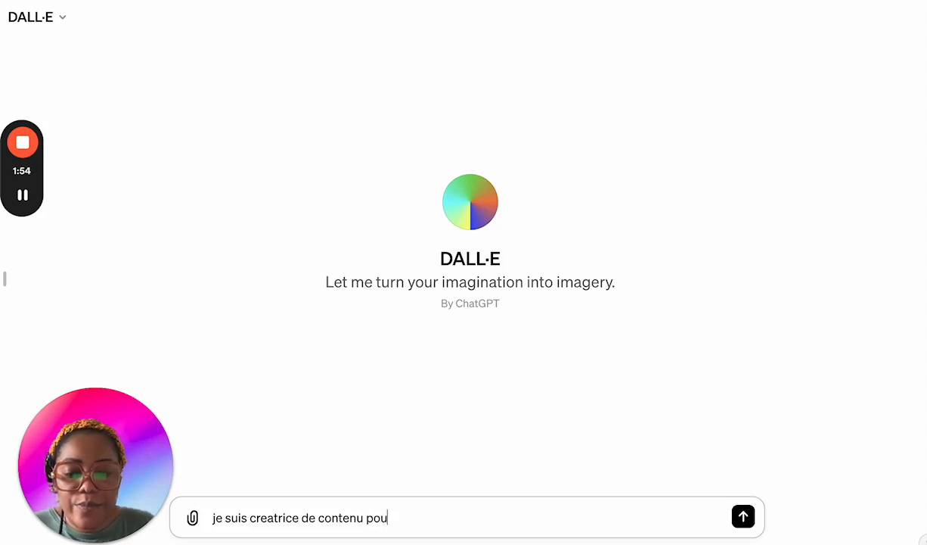
pyautogui.write('r les entrepr')
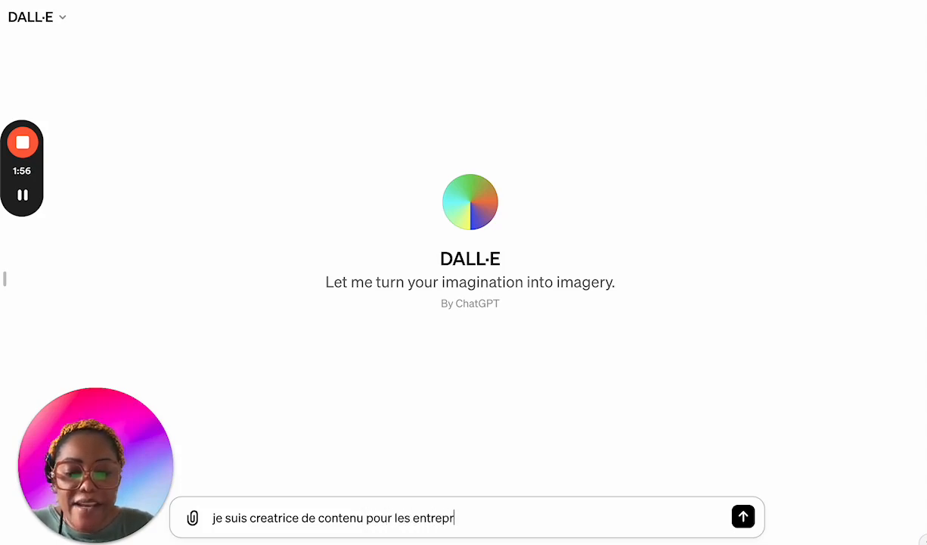
pyautogui.write('enrua')
# Step: Complete the prompt's context sentence with the target audience "pour les entrepreneurs en ligne."
pyautogui.press('BackSpace')
pyautogui.press('BackSpace')
pyautogui.press('BackSpace')
pyautogui.write('eurs')
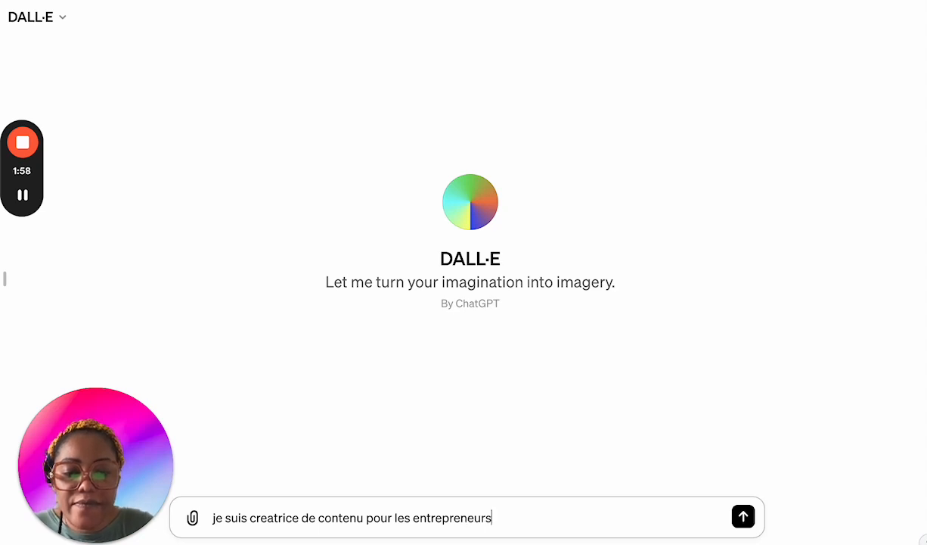
pyautogui.write(' en ligne.')
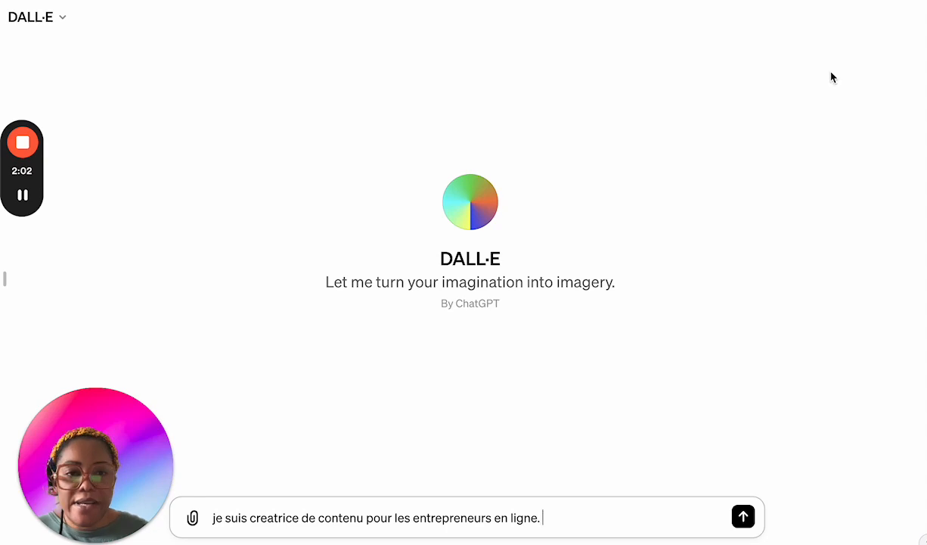
# Step: Add the image request "Cree une image a haute resolution" after the context sentence
pyautogui.hotkey('ctrl', 'Tab')
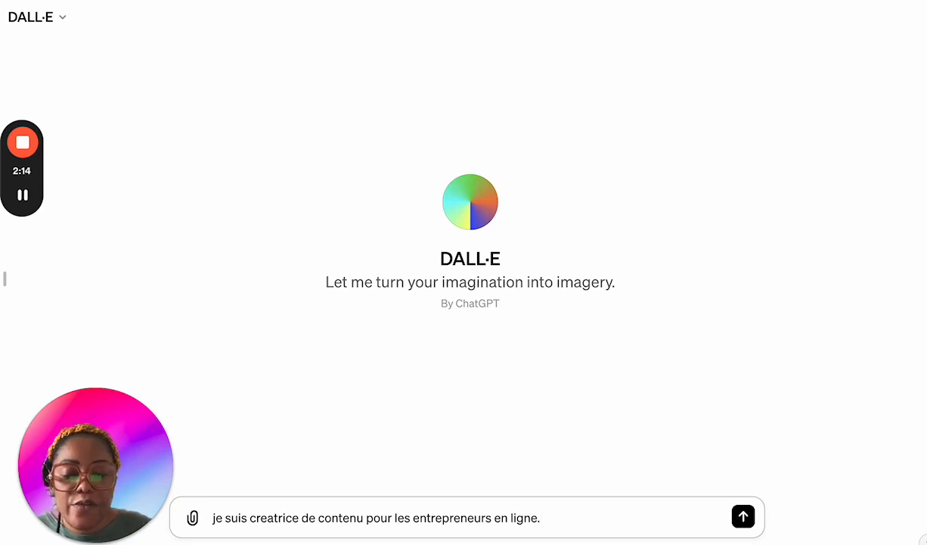
pyautogui.write('ré')
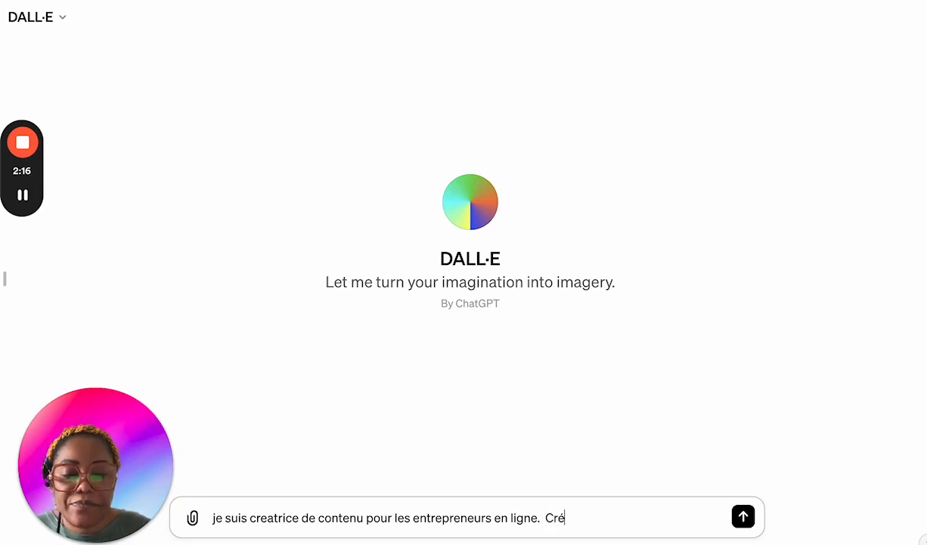
pyautogui.write('e')
pyautogui.press('BackSpace')
pyautogui.press('BackSpace')
pyautogui.write('ee')
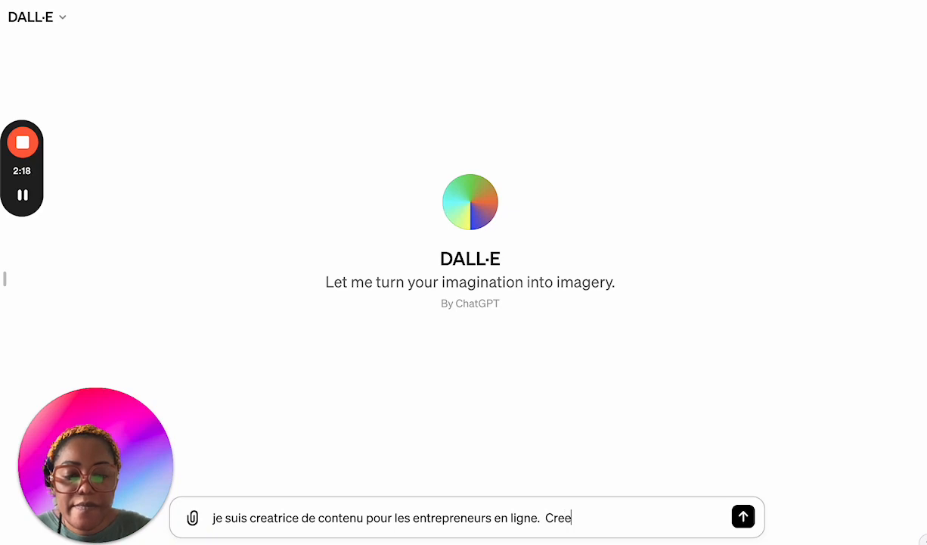
pyautogui.write(' une')
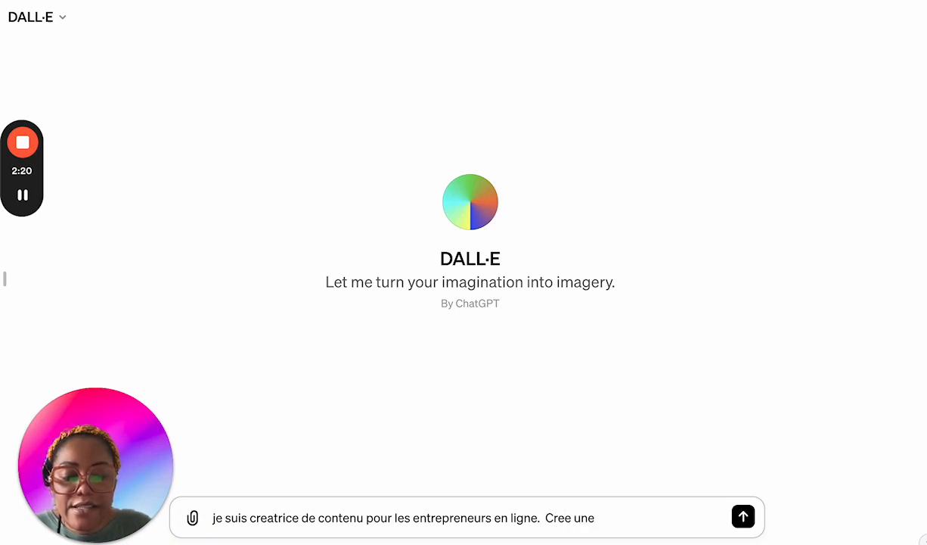
pyautogui.write(' image ')
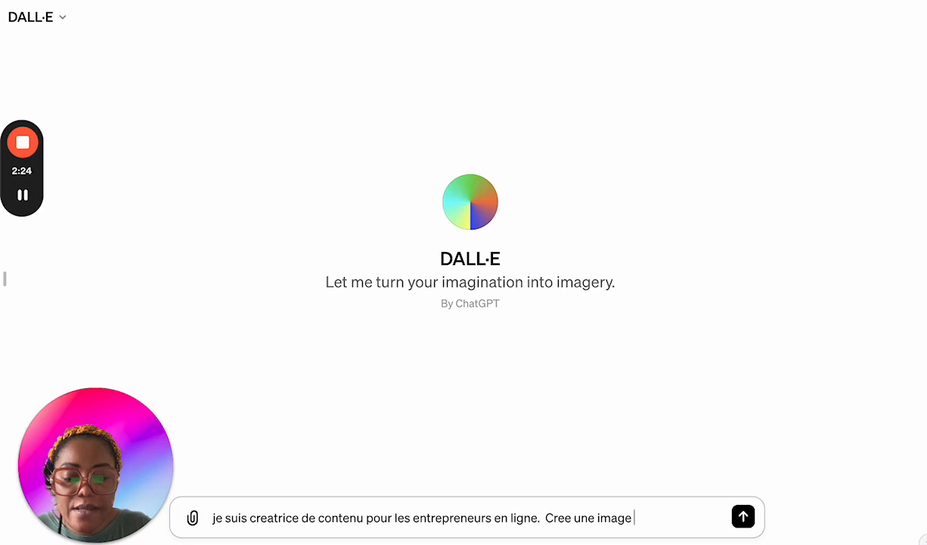
pyautogui.write('a haute')
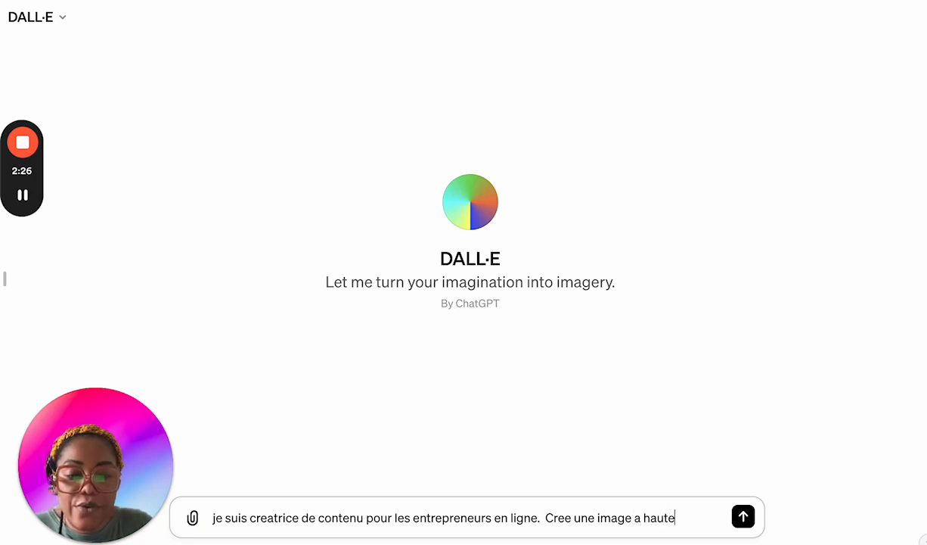
pyautogui.write(' resolution')
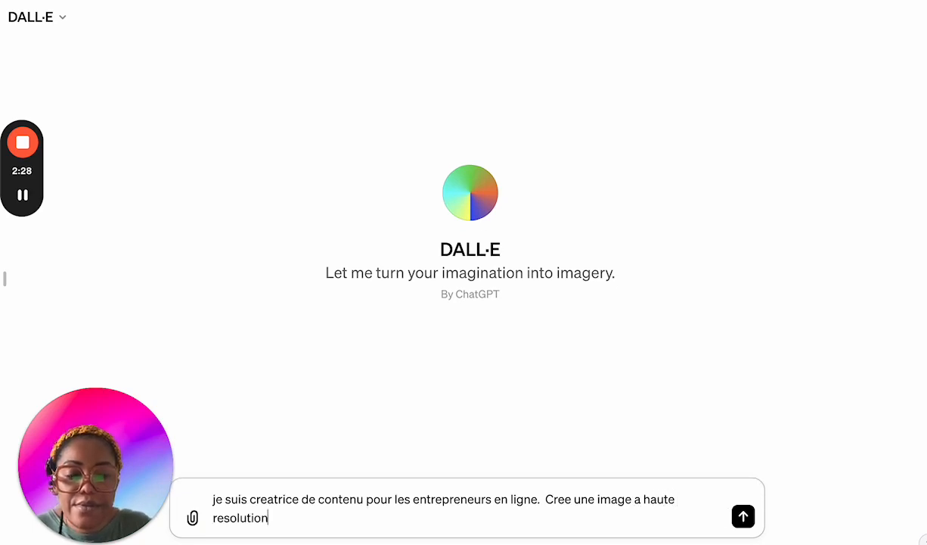
pyautogui.write(' qui m')
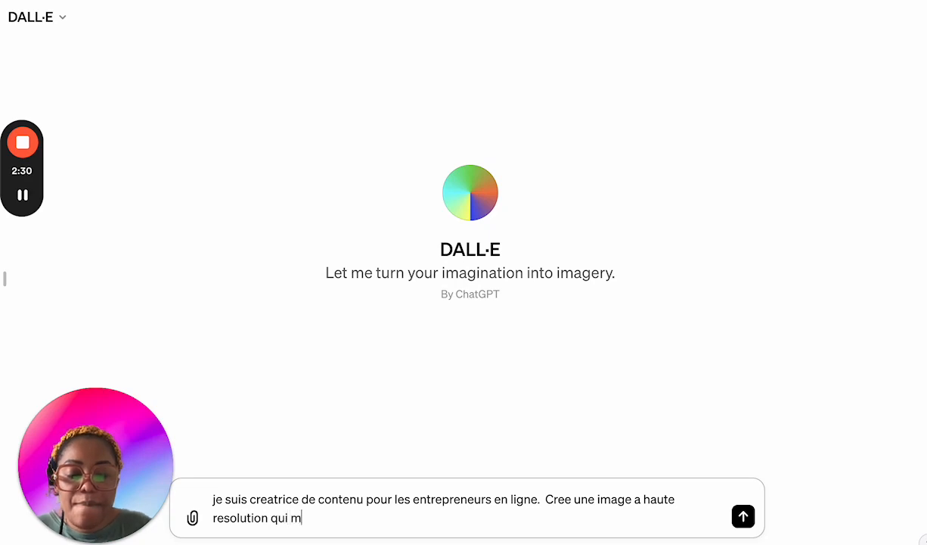
pyautogui.write('ontre')
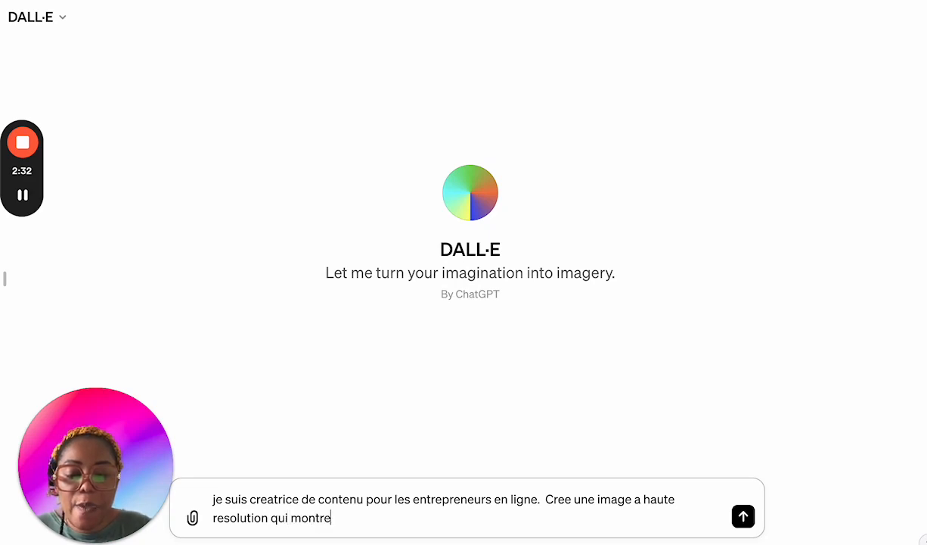
pyautogui.write(' une jolie femme ')
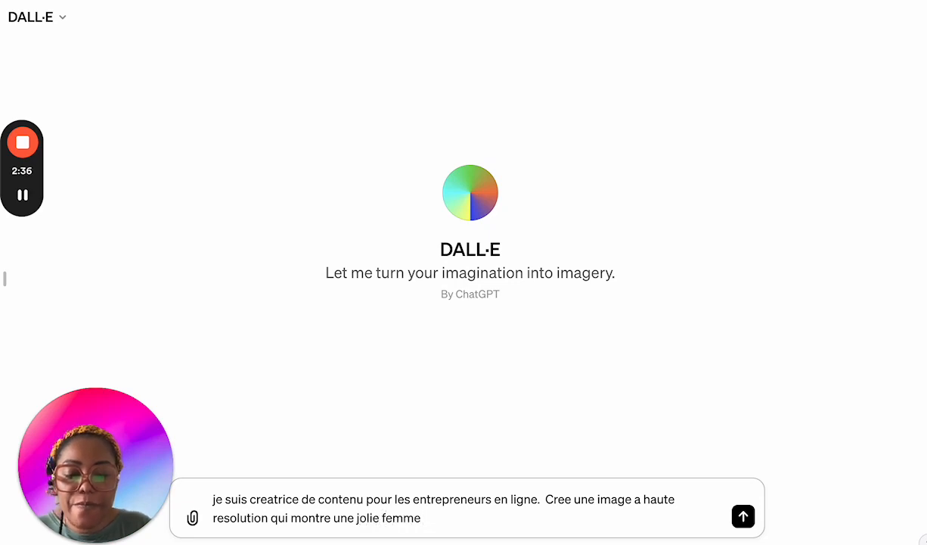
pyautogui.write('noir')
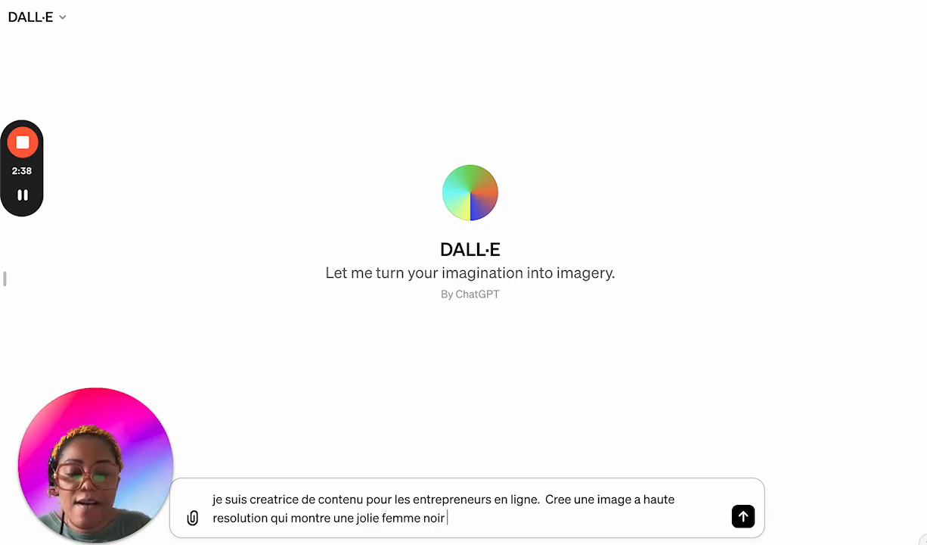
pyautogui.write(' avec de')
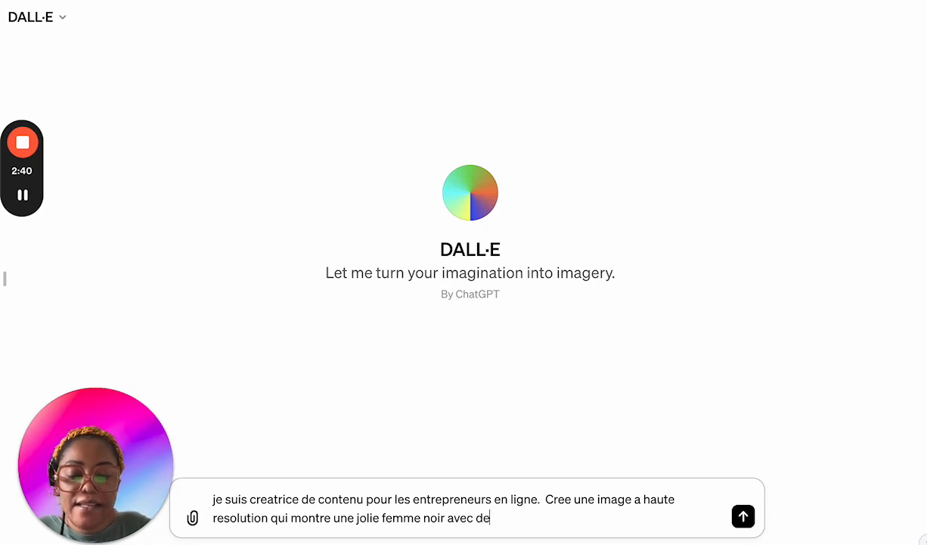
pyautogui.write('s longs ')
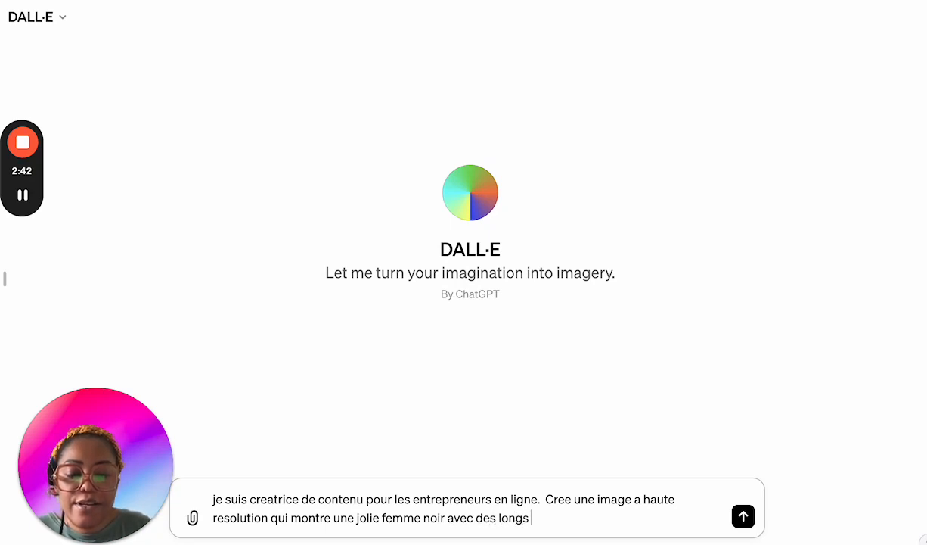
pyautogui.write('cheveux fri')
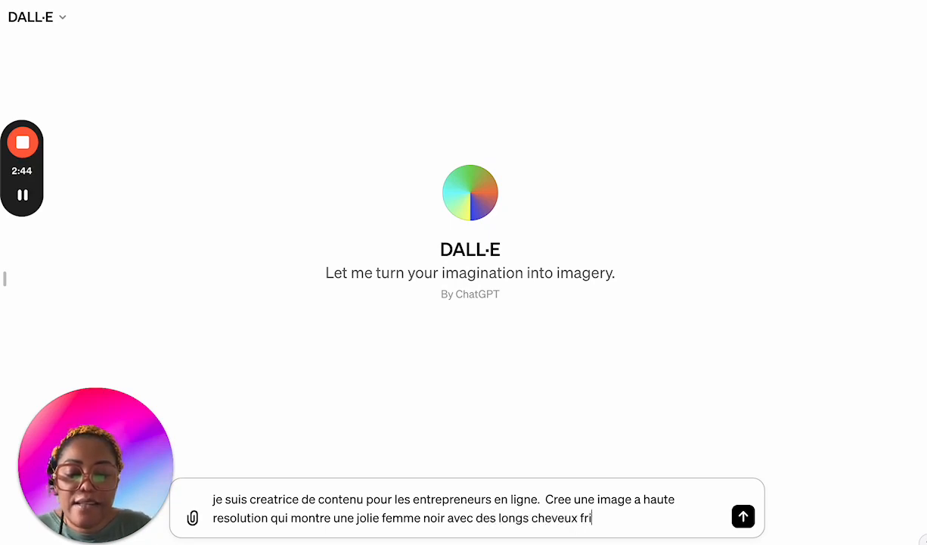
pyautogui.write('sé qui t')
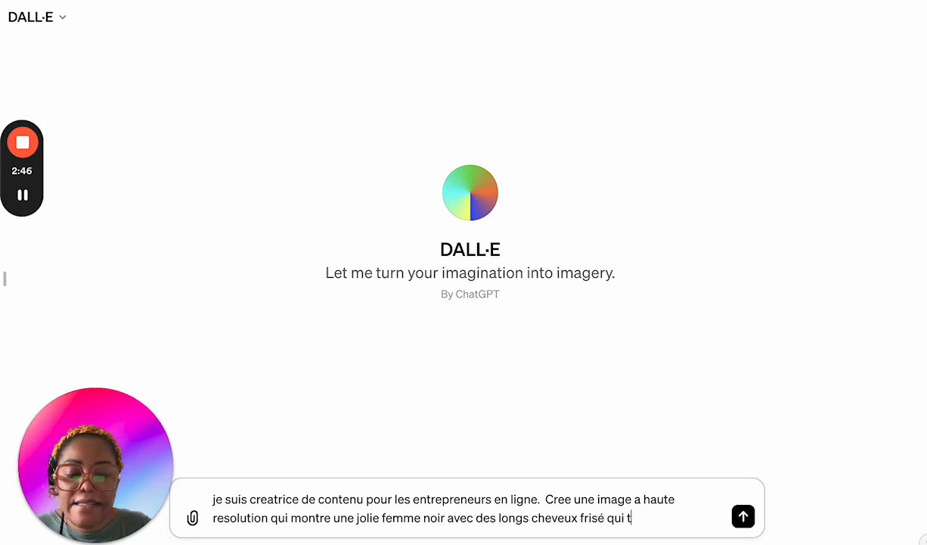
pyautogui.write('iens un jo')
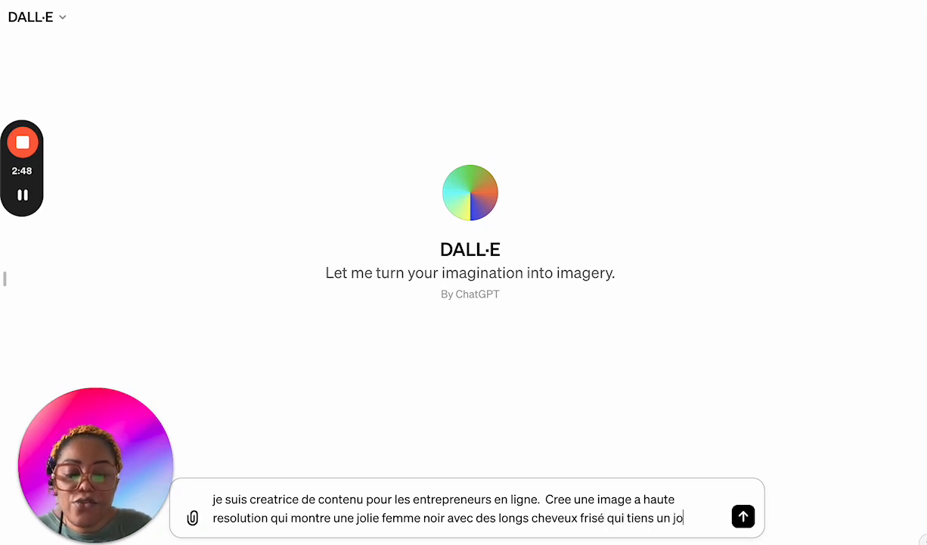
pyautogui.write('urnal dan')
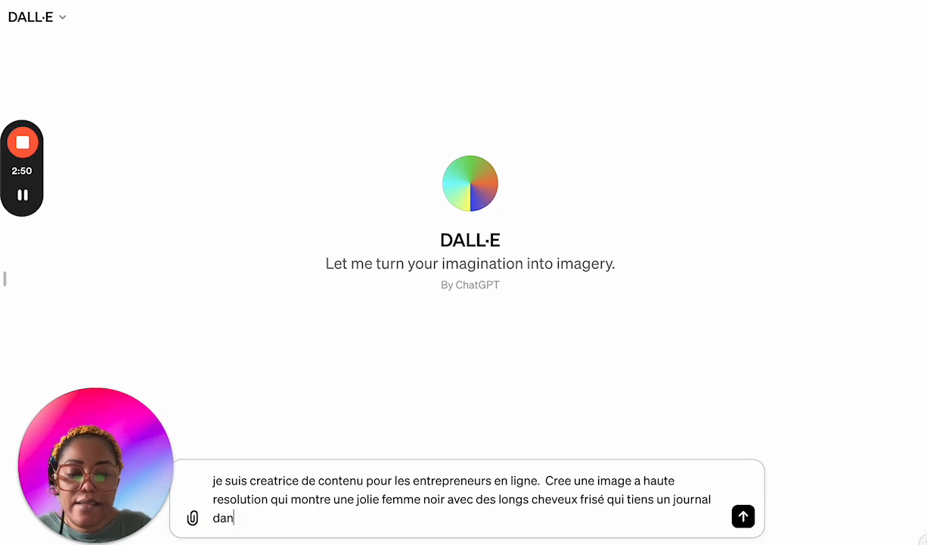
pyautogui.write('s la mais')
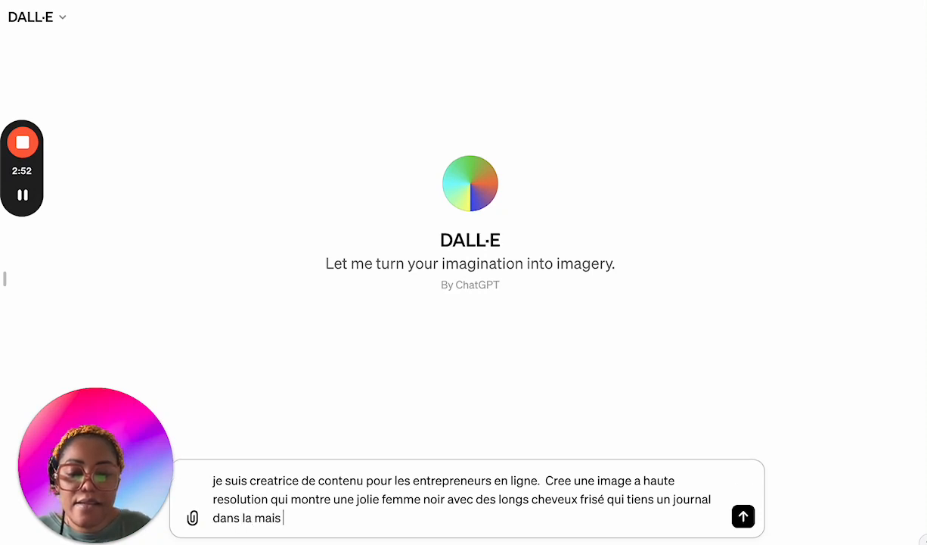
pyautogui.write(" où c'es")
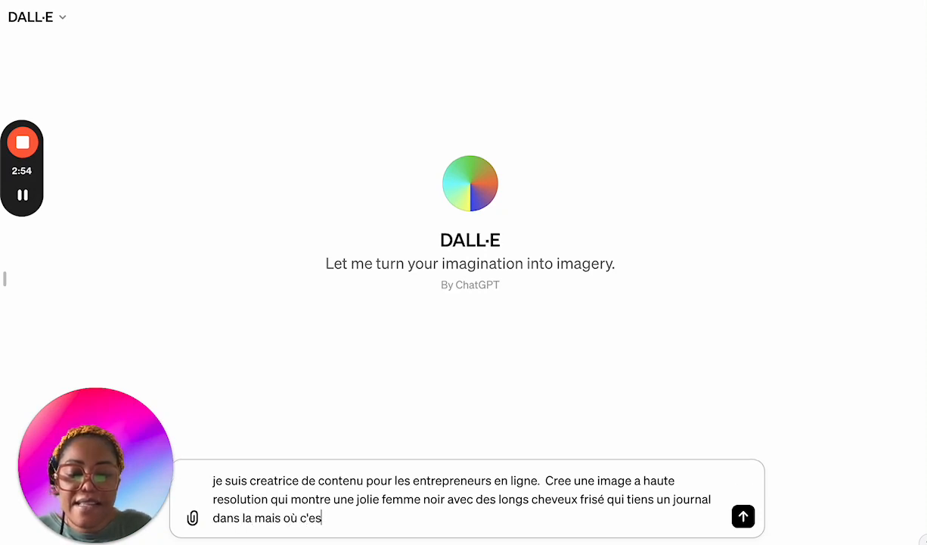
pyautogui.write('t e')
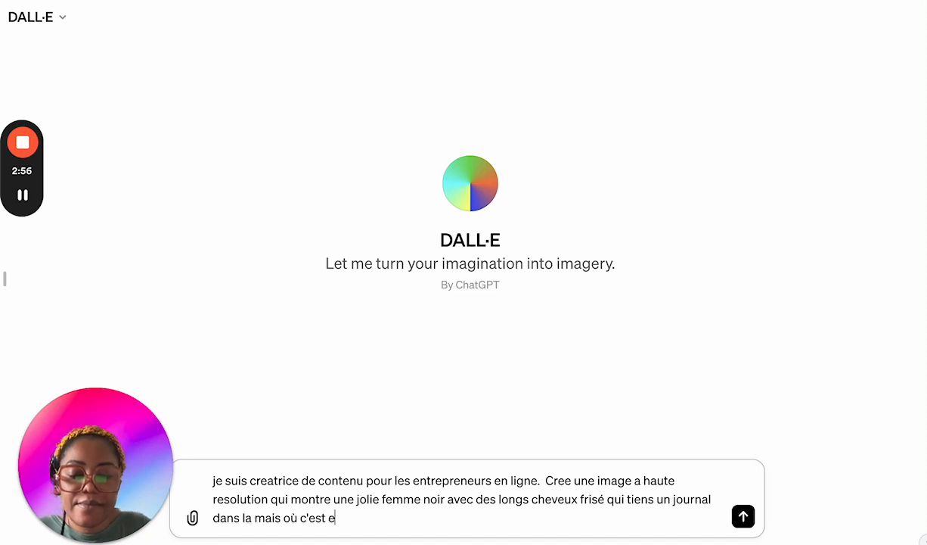
pyautogui.write('crit 202')
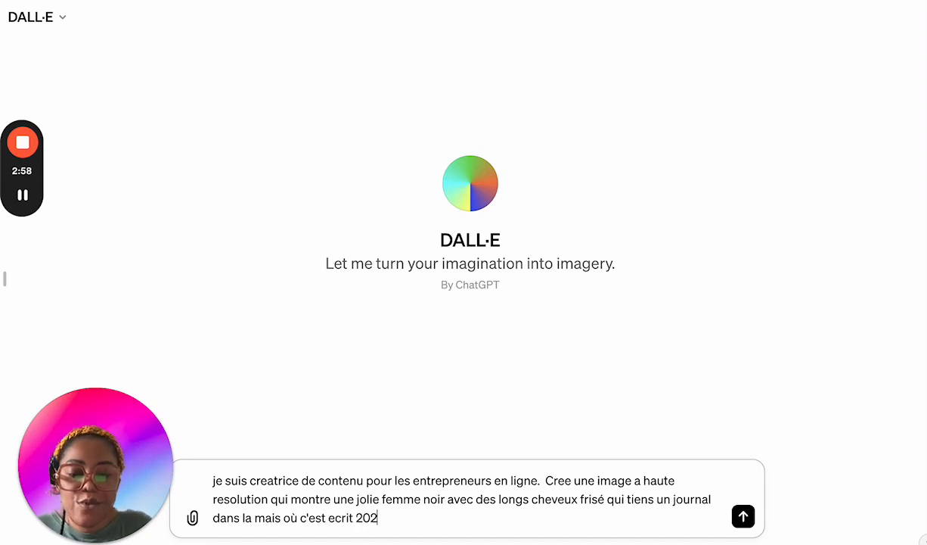
pyautogui.write('3 et')
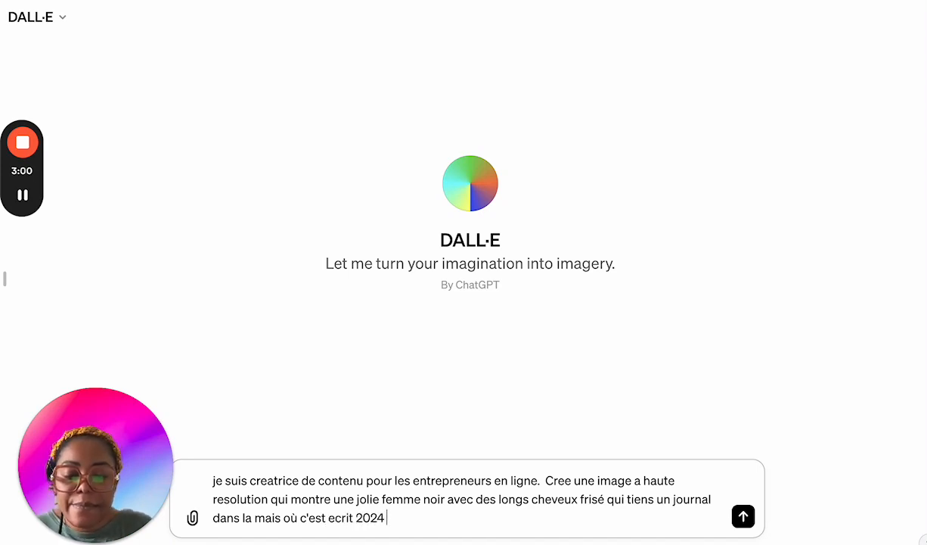
# Step: Extend the subject description with "qui tiens un journal dans la mais où c'est ecrit 2024"
pyautogui.press('BackSpace')
pyautogui.press('BackSpace')
pyautogui.press('BackSpace')
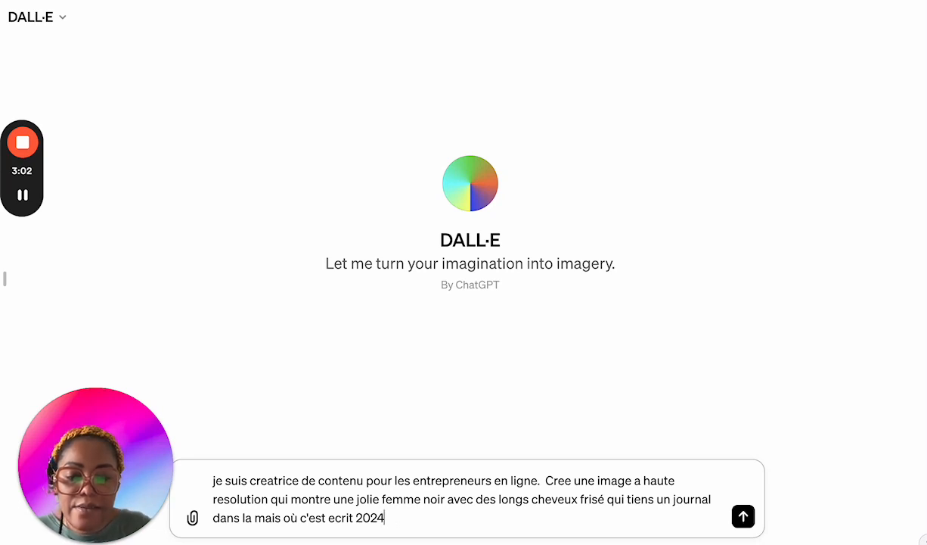
# Step: Continue the prompt after "2024" with ". Du journal il y a une projection des mots positfs"
pyautogui.write('. Du ')
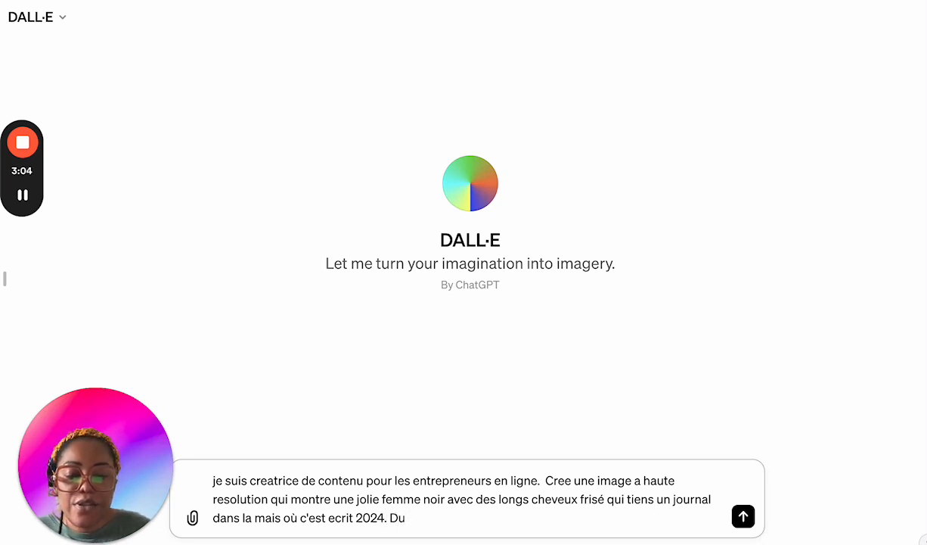
pyautogui.write('journal il')
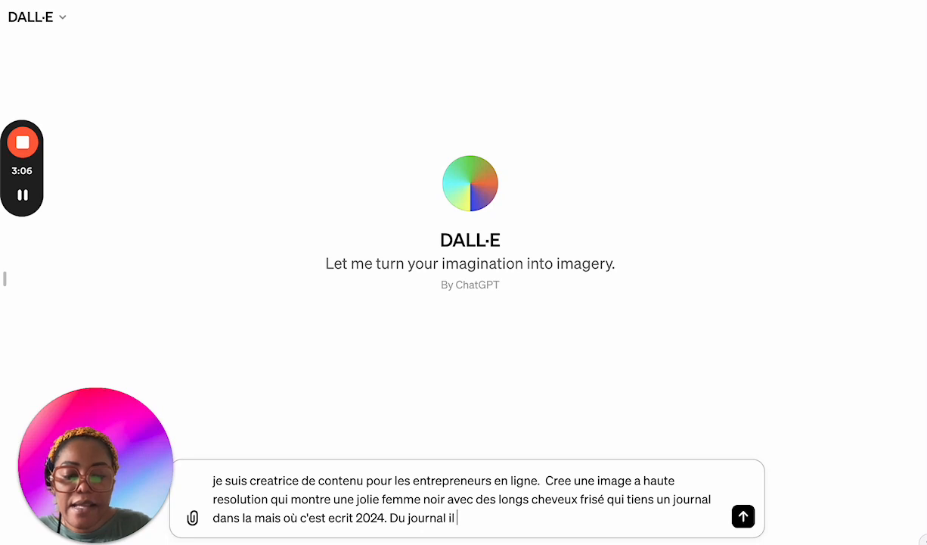
pyautogui.write(' y a une pro')
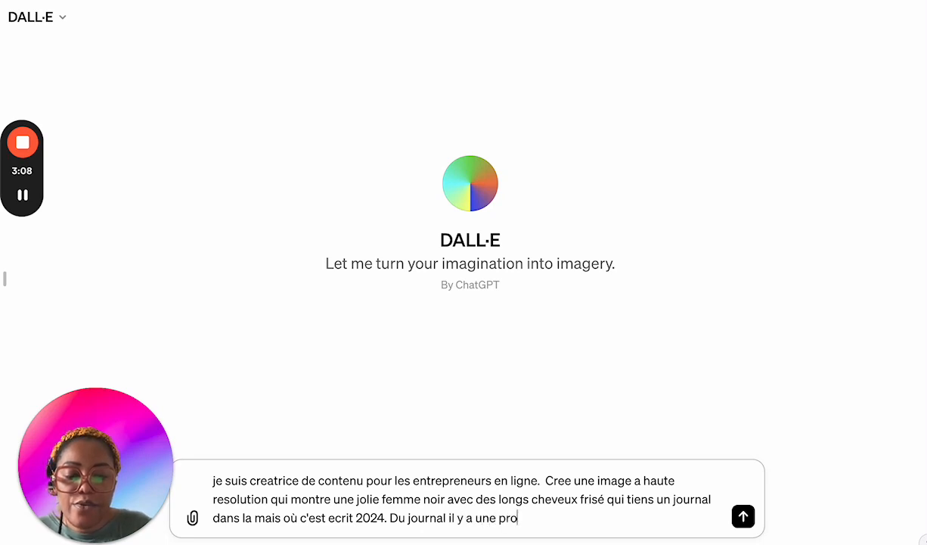
pyautogui.write('jection de')
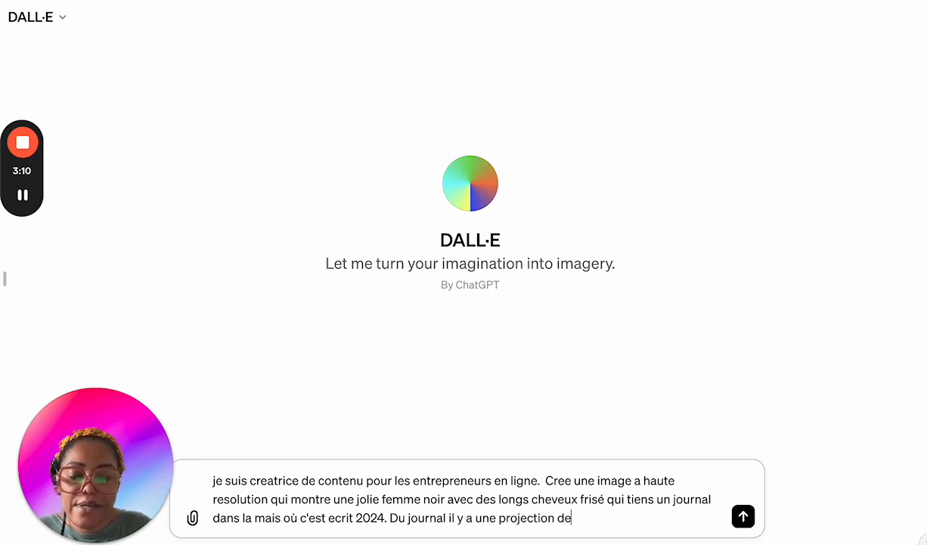
pyautogui.write('s mots posi')
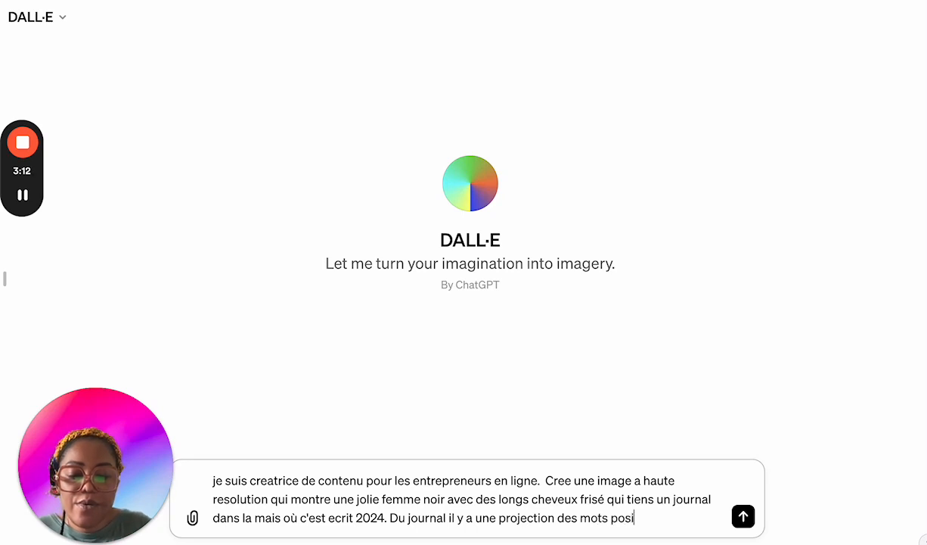
pyautogui.write('tfs ')
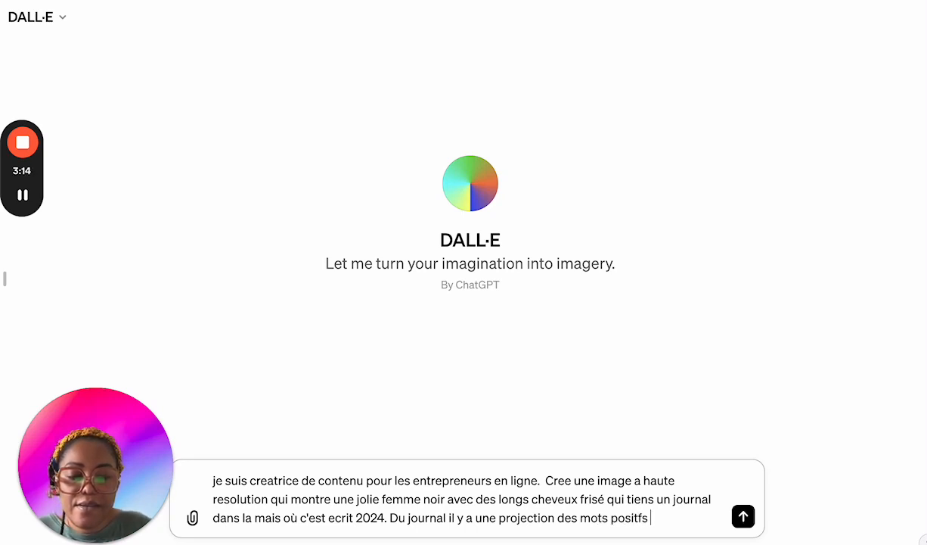
pyautogui.write("pour l'année 2")
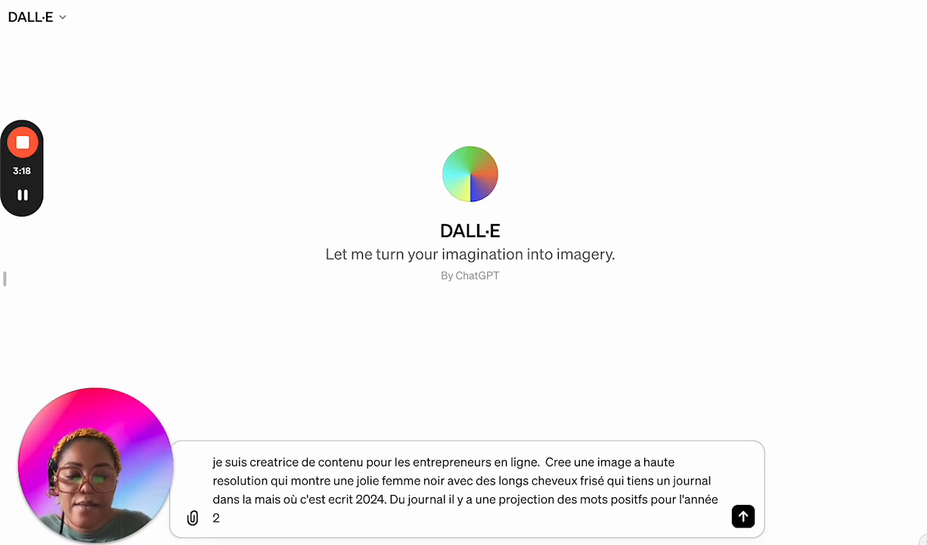
pyautogui.press('BackSpace')
pyautogui.press('BackSpace')
pyautogui.press('BackSpace')
pyautogui.press('BackSpace')
pyautogui.press('BackSpace')
pyautogui.press('BackSpace')
pyautogui.press('BackSpace')
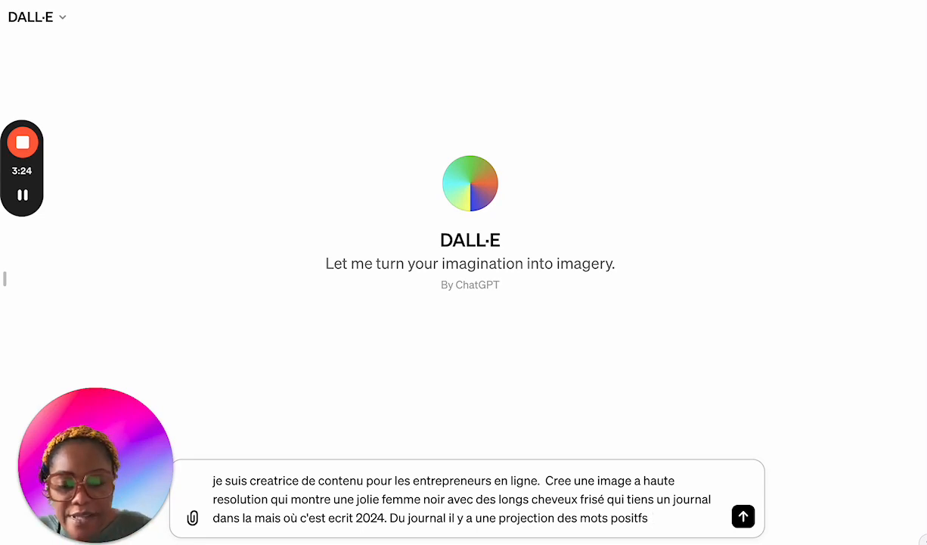
# Step: Complete the projection sentence with the example words "tels que amour, succes, bonheur et etc..."
pyautogui.write('tels que')
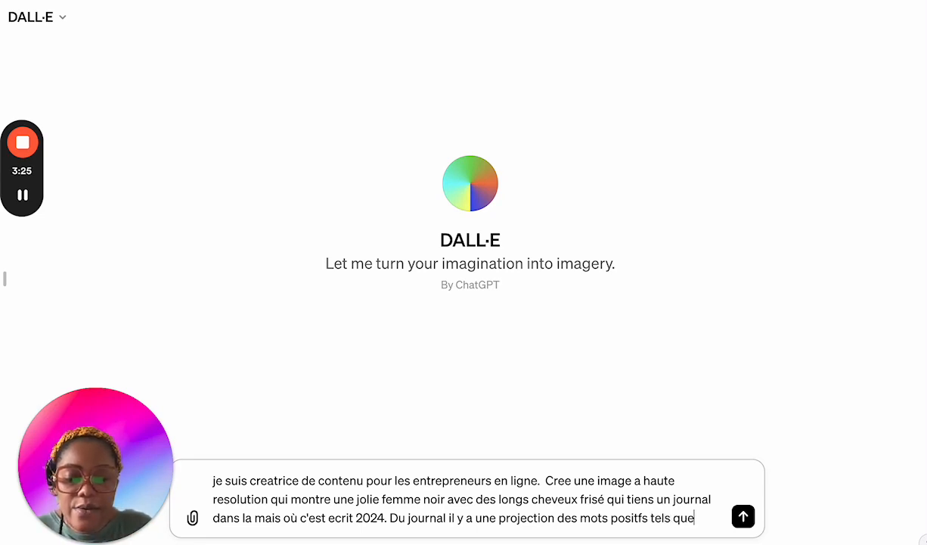
pyautogui.write(' amour, aus')
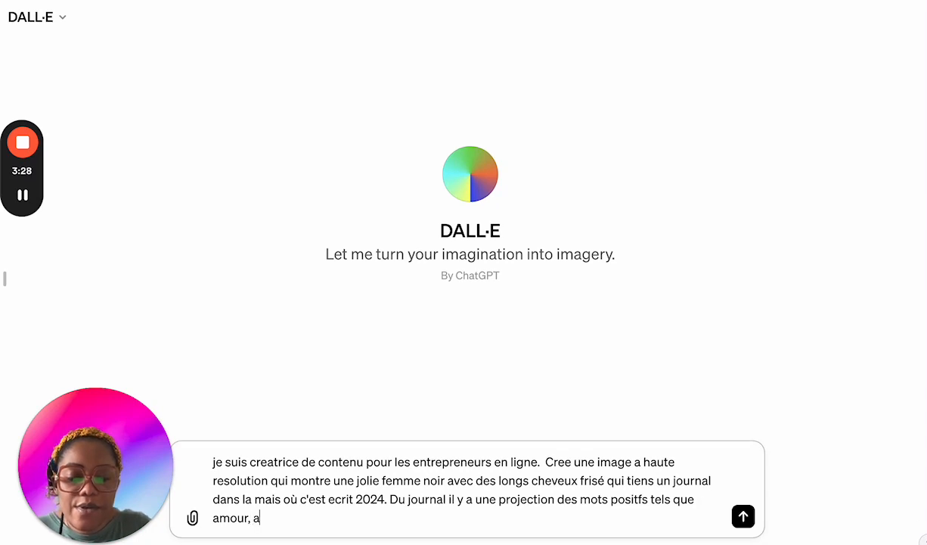
pyautogui.write('u')
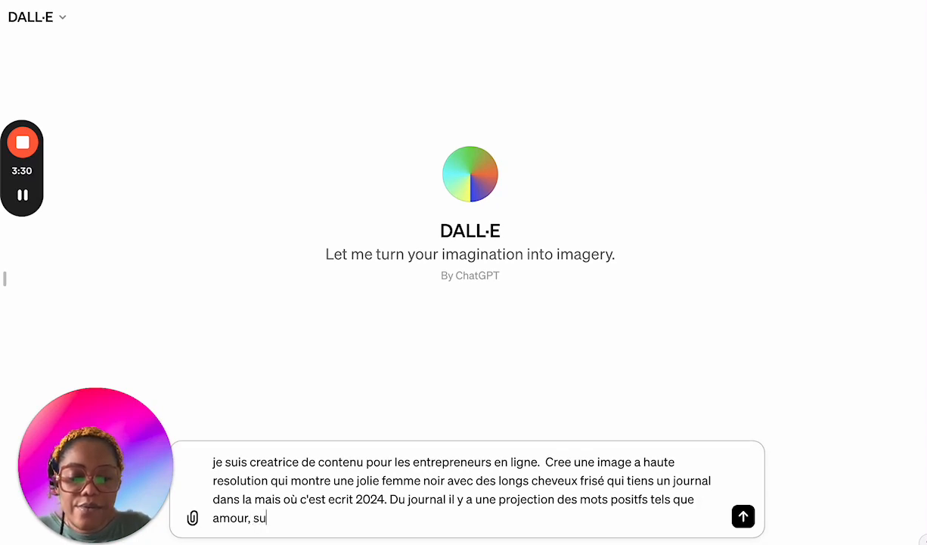
pyautogui.write('cces , ')
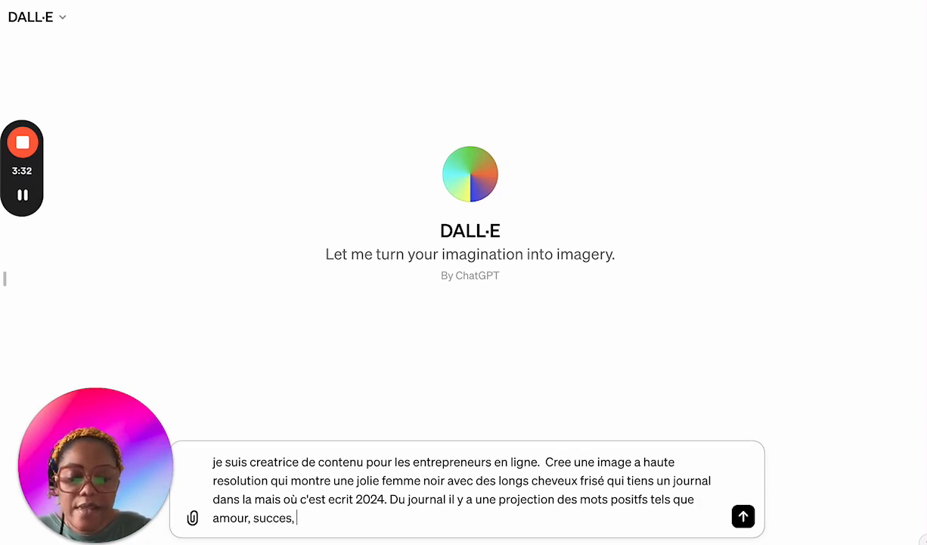
pyautogui.write('bonheur et')
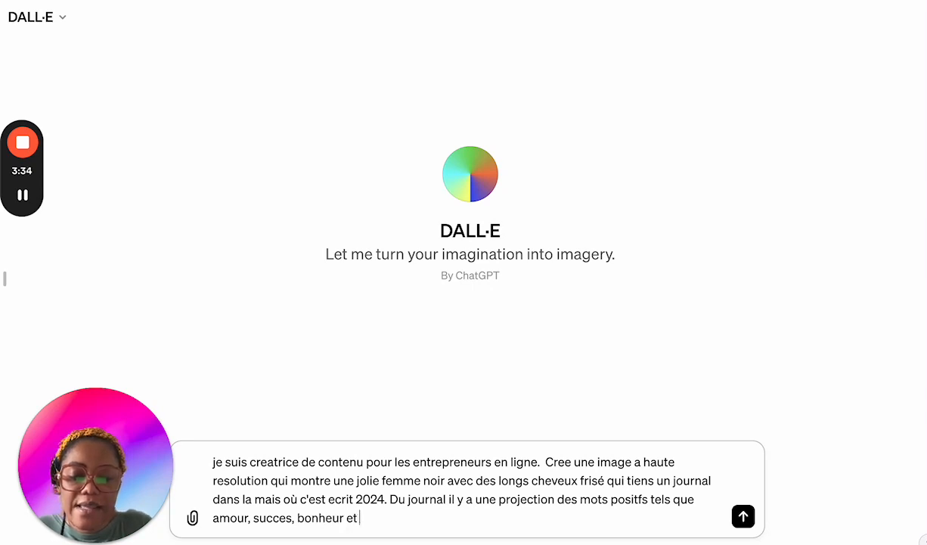
pyautogui.write(' etc... ')
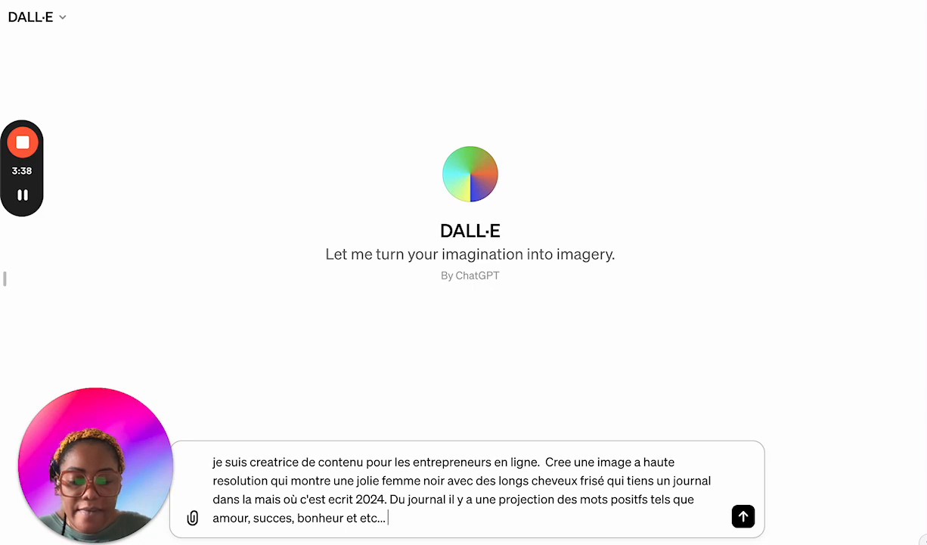
pyautogui.write('Elle')
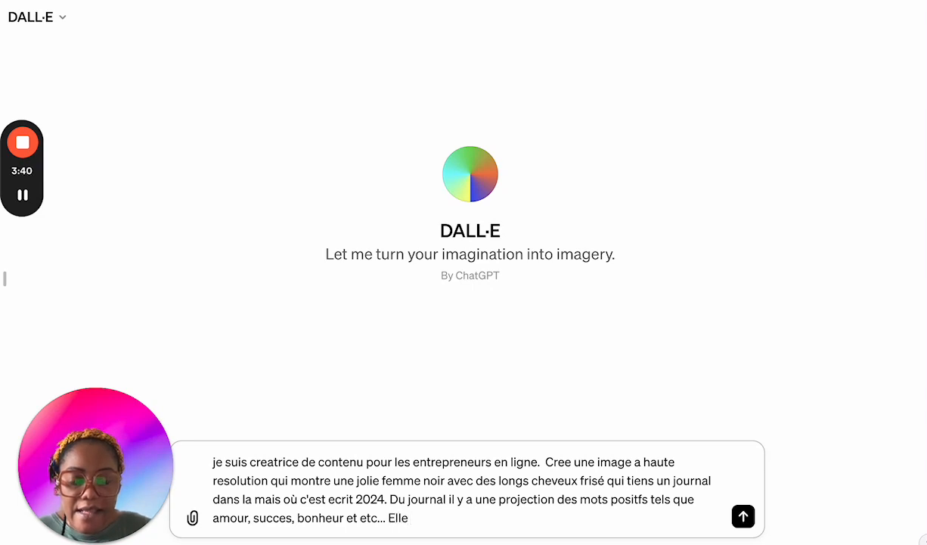
pyautogui.write(' est as')
pyautogui.press('BackSpace')
pyautogui.press('BackSpace')
pyautogui.press('BackSpace')
pyautogui.press('BackSpace')
pyautogui.press('BackSpace')
pyautogui.press('BackSpace')
pyautogui.press('BackSpace')
pyautogui.press('BackSpace')
pyautogui.press('BackSpace')
pyautogui.press('BackSpace')
pyautogui.press('BackSpace')
pyautogui.press('BackSpace')
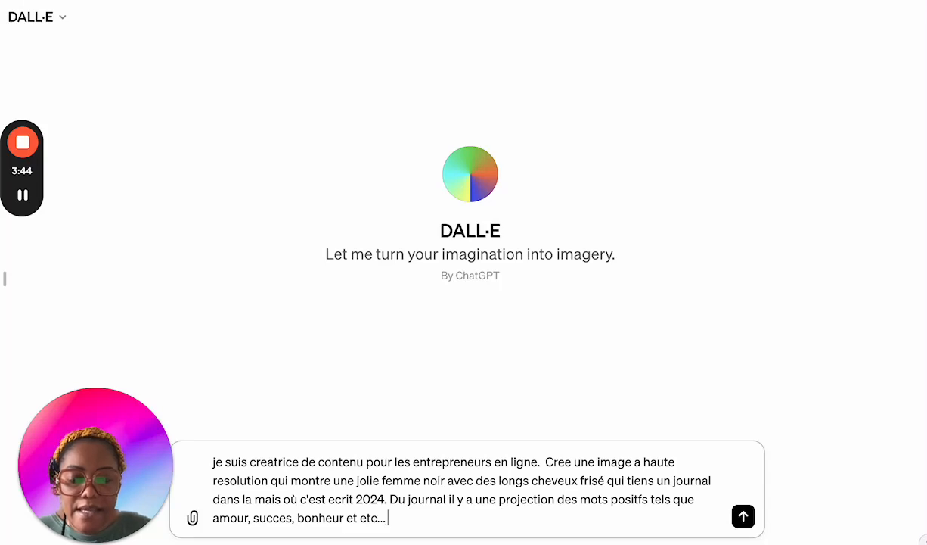
# Step: Add the woman's pose to the prompt as "La femme est assise sur un canape en cuir"
pyautogui.write('La femme est a')
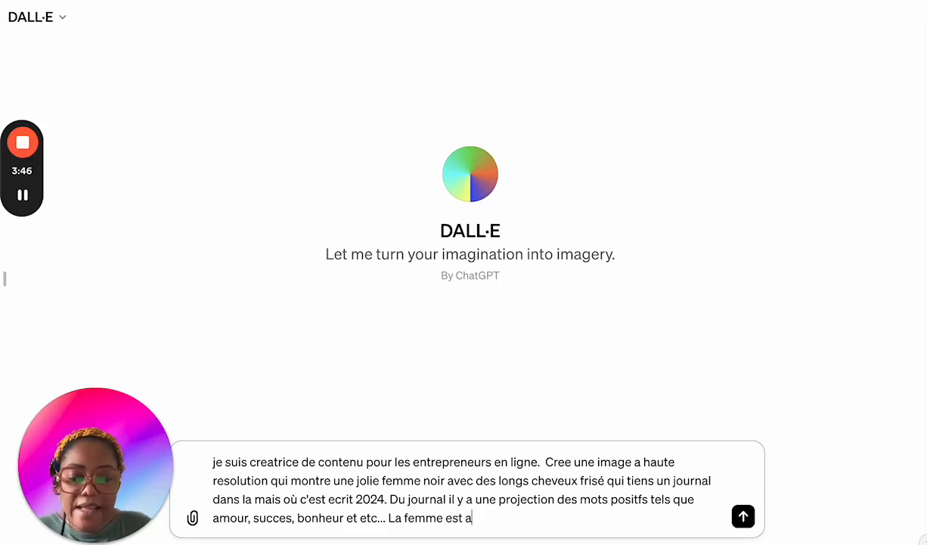
pyautogui.write('ssise s')
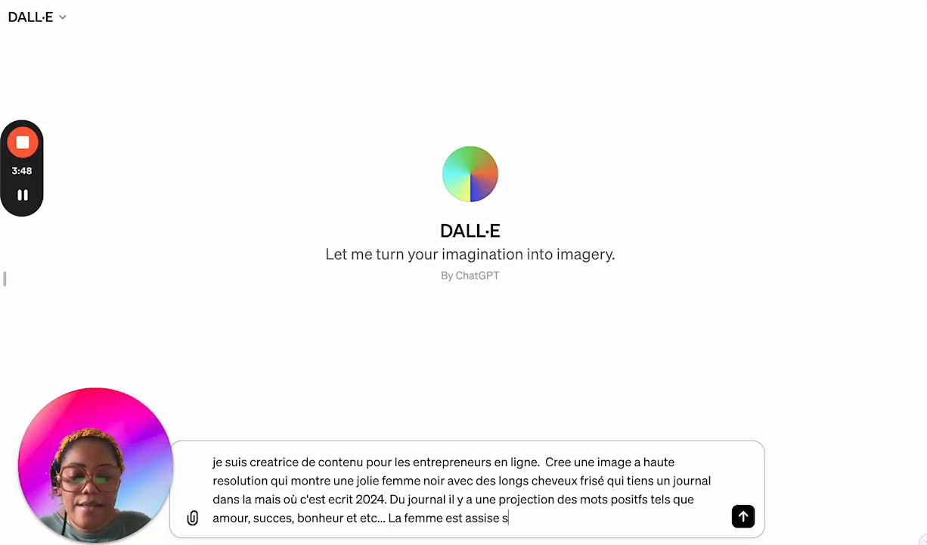
pyautogui.write('ur un ca')
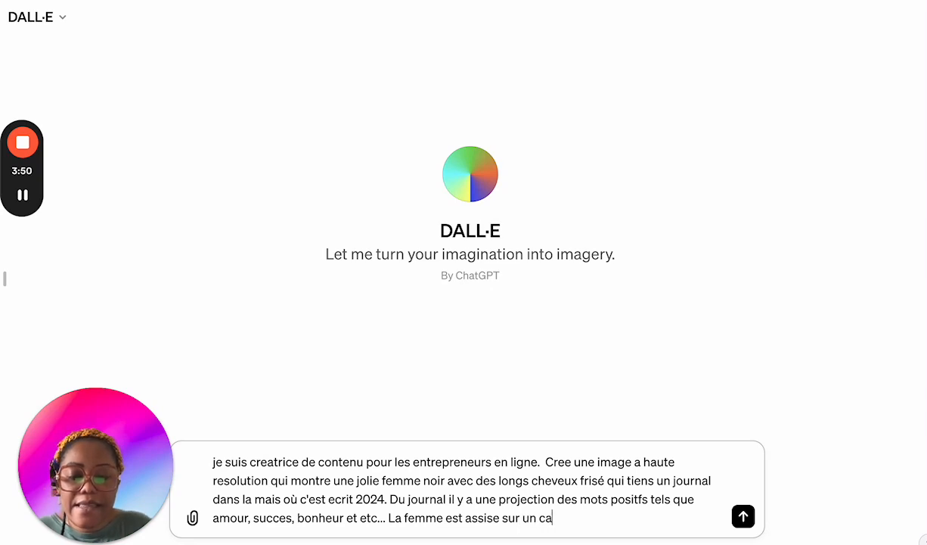
pyautogui.write('nape en c')
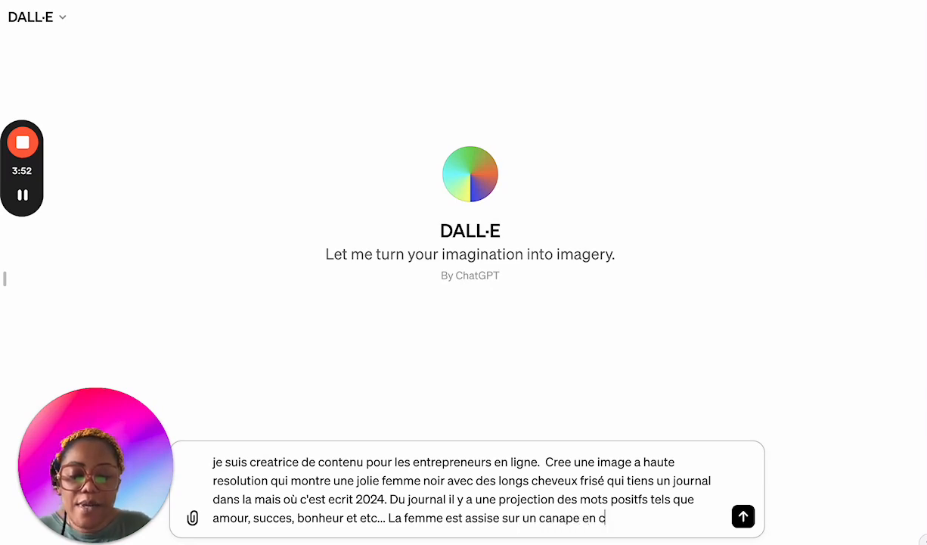
pyautogui.write('uir dans un e')
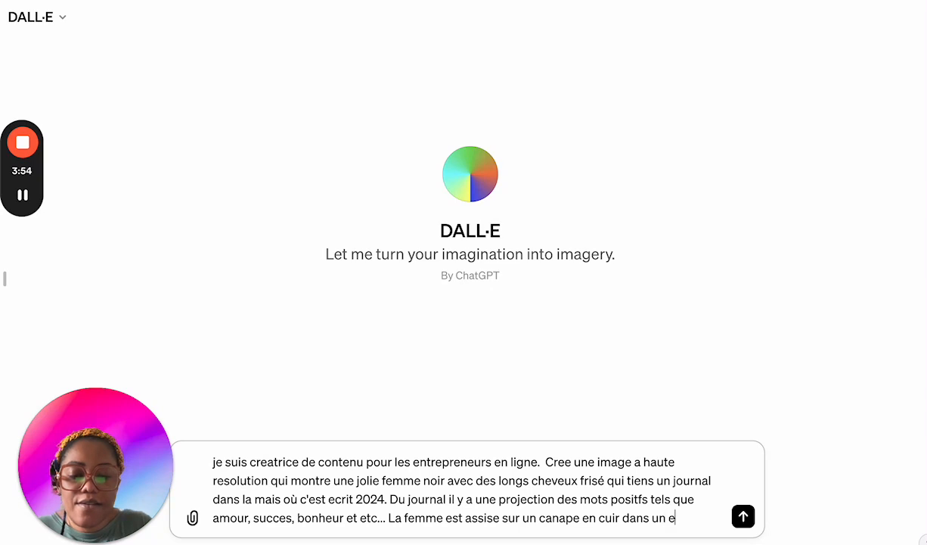
pyautogui.write('nvironement luxue')
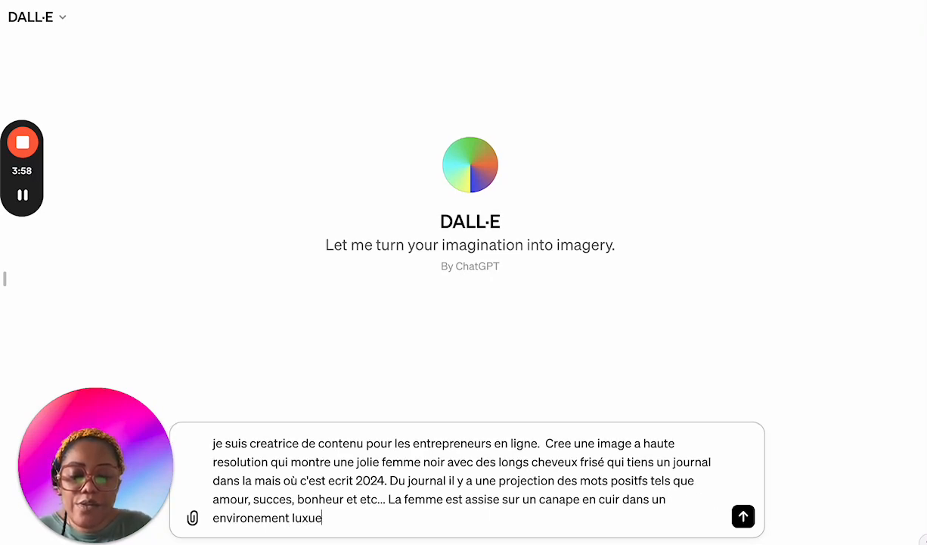
pyautogui.write('ux')
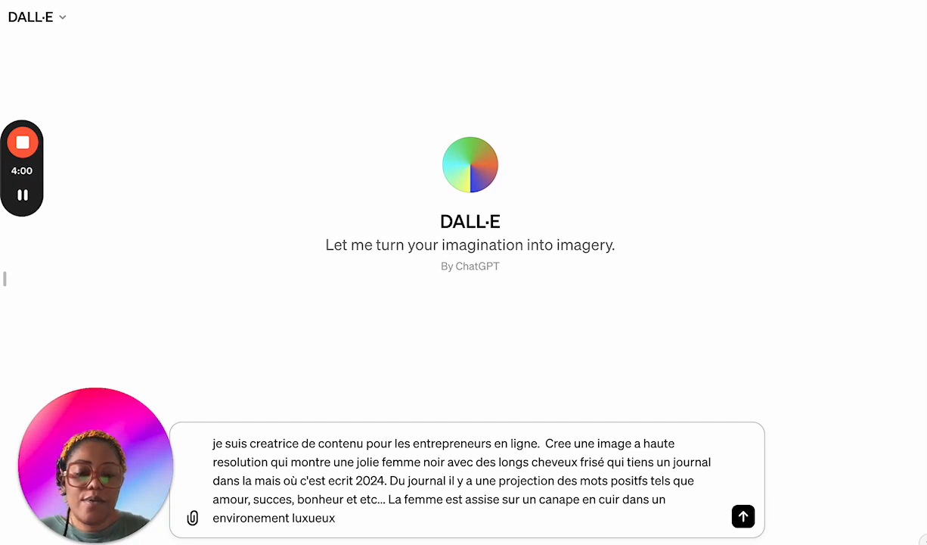
pyautogui.write('.')
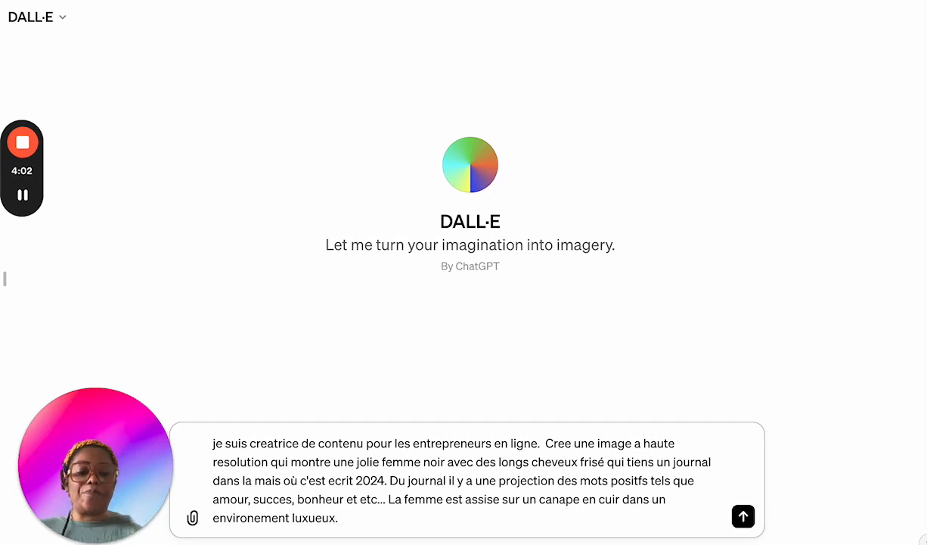
# Step: Finish the sentence with the setting "dans un environement luxueux." and submit the prompt for image generation
pyautogui.press('Return')
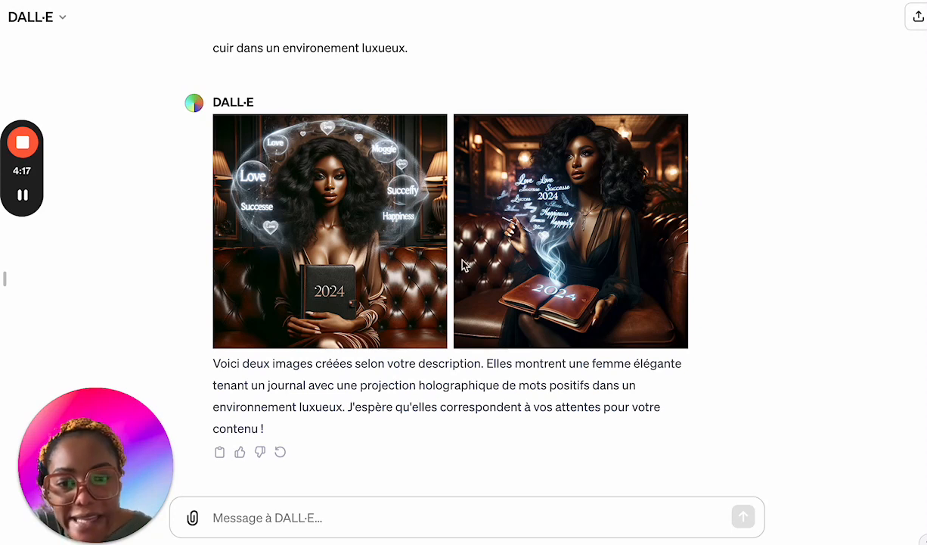
# Step: Download the second generated image, the one with the woman holding an open 2024 journal
pyautogui.click(742, 159)
pyautogui.moveTo(602, 142)
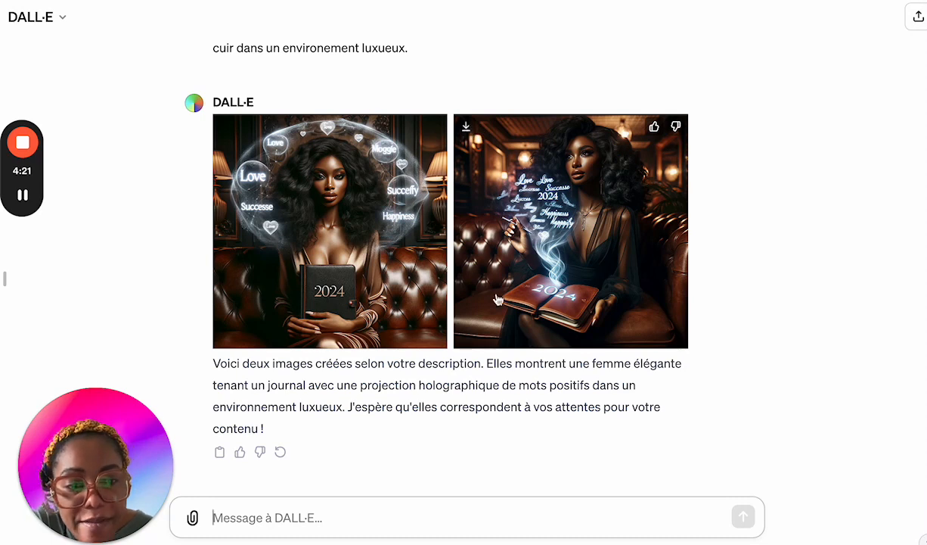
pyautogui.click(467, 129)
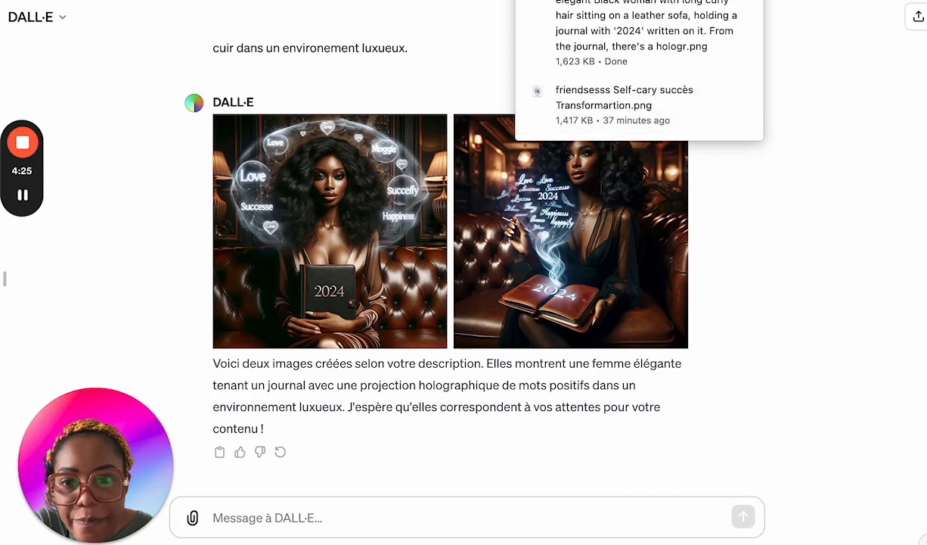
# Step: Switch to Canva and create a new "Publication Instagram (Carré)" design of 1080 × 1080 px
pyautogui.hotkey('ctrl', 'Tab')
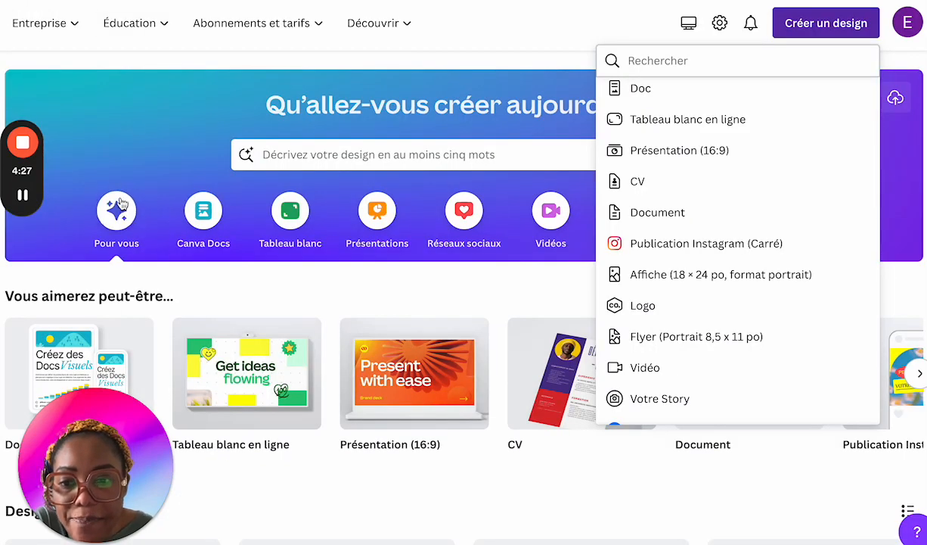
pyautogui.click(692, 242)
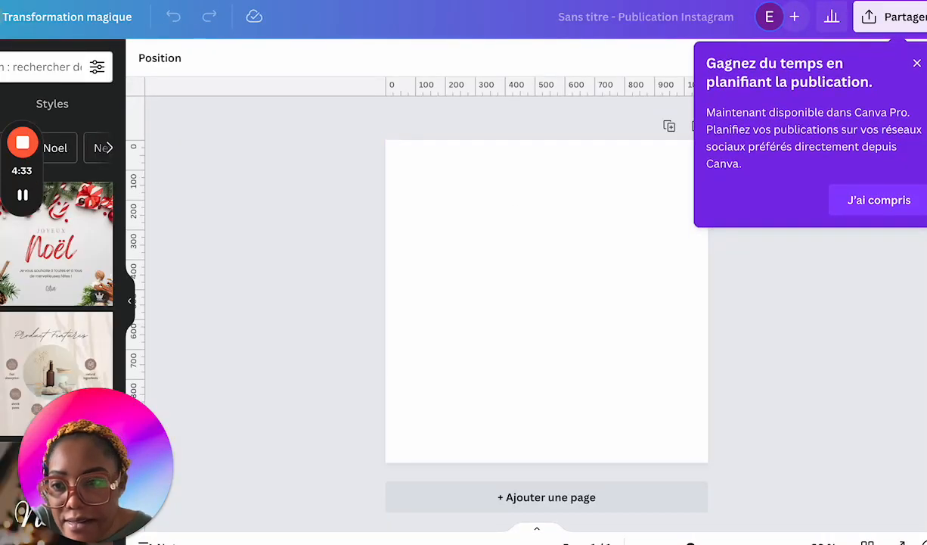
# Step: Fill the whole blank page with a square image frame from the elements library and dismiss the publication-planning notice
pyautogui.click(0, 121)
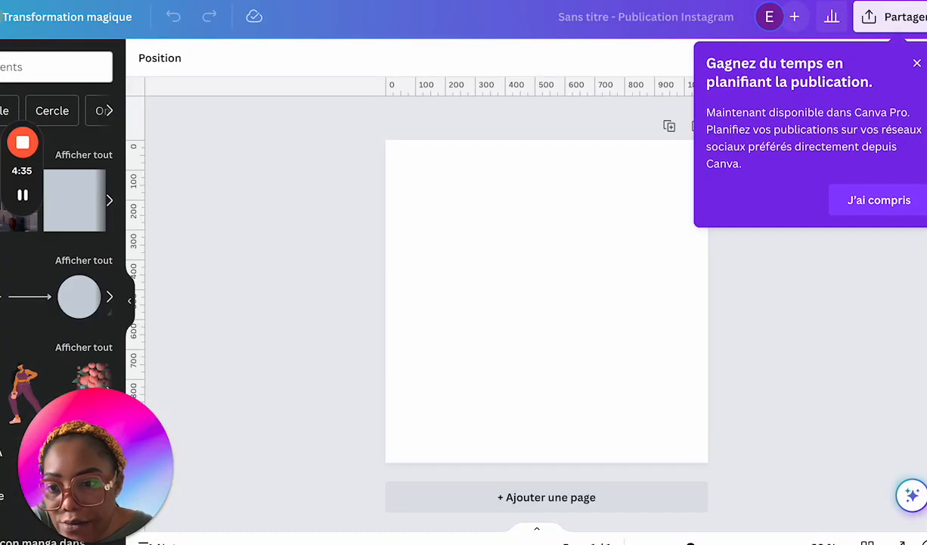
pyautogui.click(0, 200)
pyautogui.press('Delete')
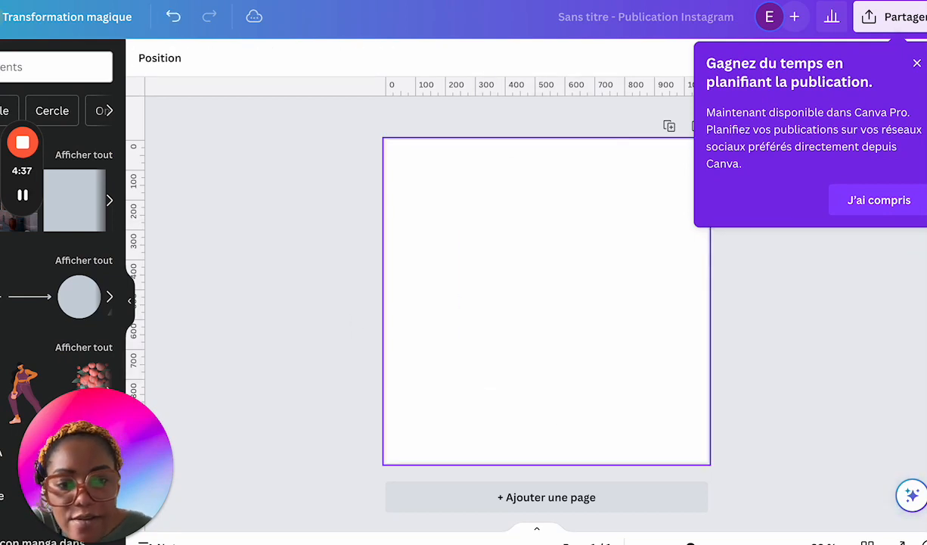
pyautogui.scroll(-10, 57, 250)
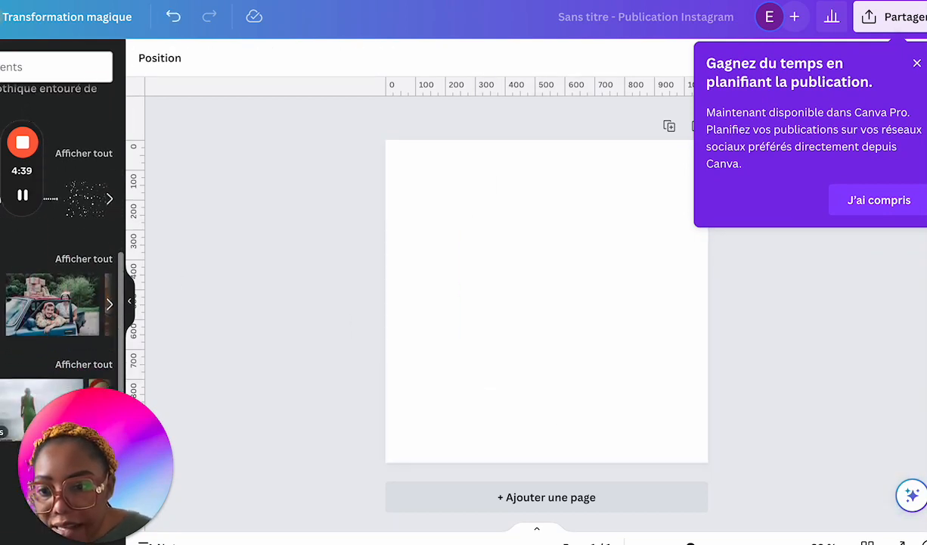
pyautogui.hotkey('ctrl', 'z')
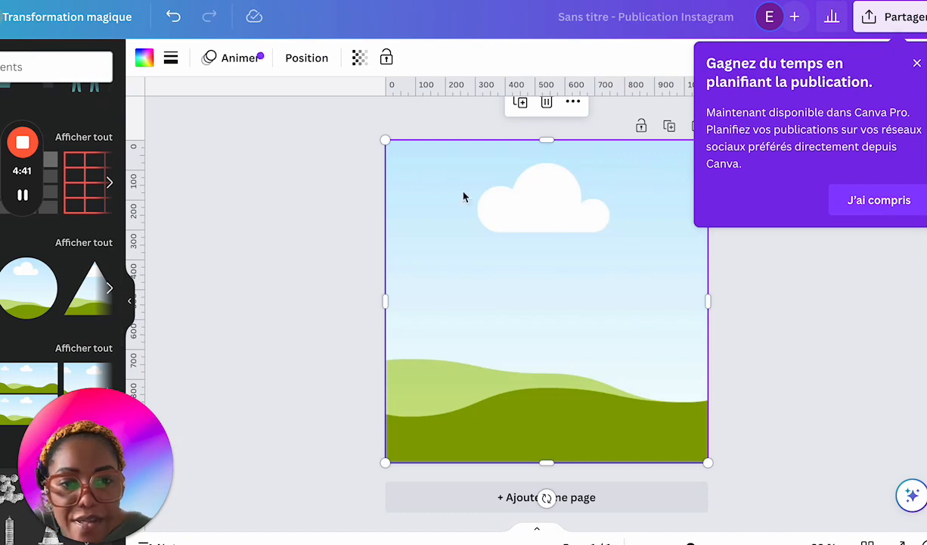
pyautogui.click(304, 230)
pyautogui.click(915, 65)
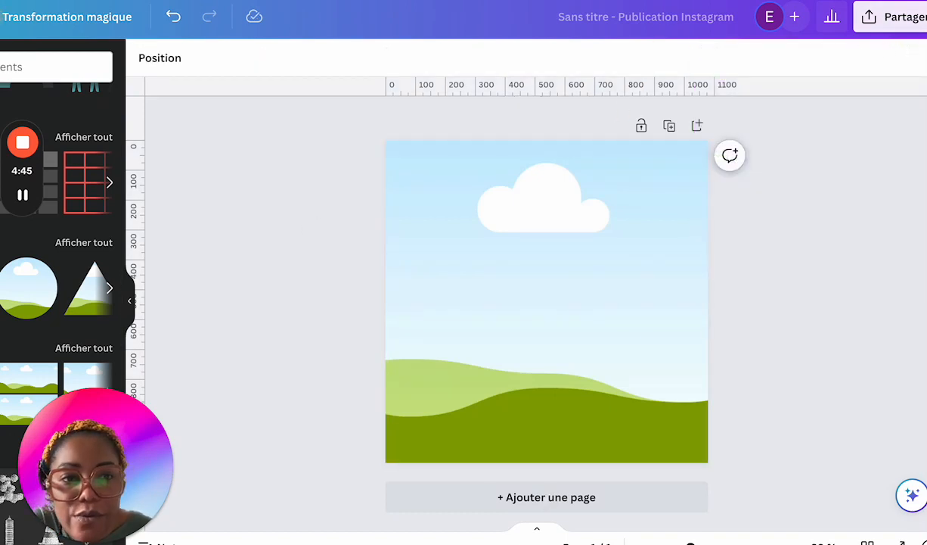
# Step: Import the downloaded image of the woman with the 2024 journal and fill the square frame with it
pyautogui.moveTo(603, 65); pyautogui.dragTo(263, 297)
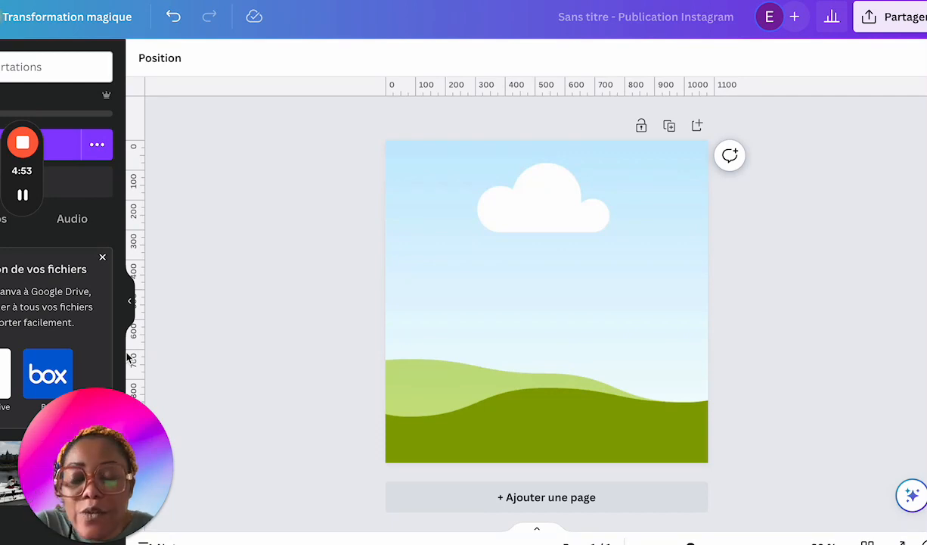
pyautogui.click(7, 471)
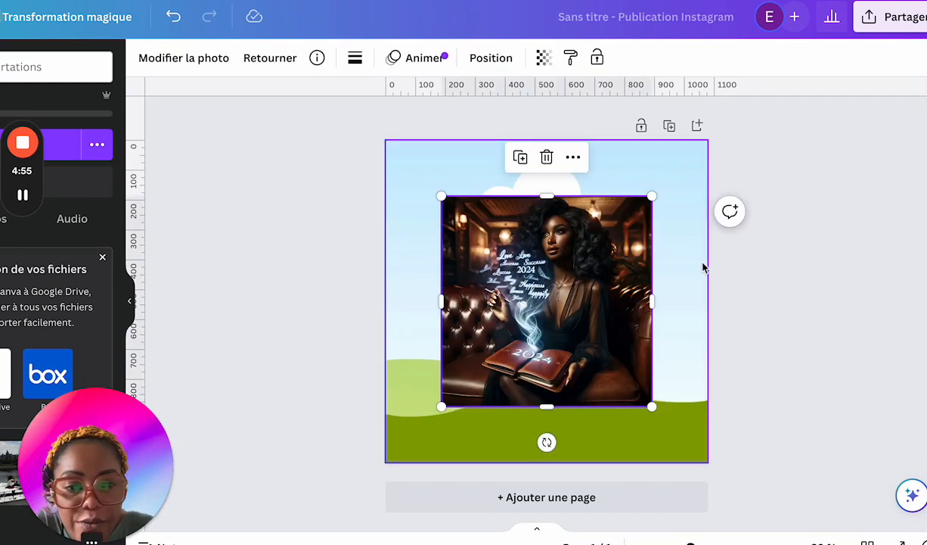
pyautogui.moveTo(595, 284); pyautogui.dragTo(589, 283)
pyautogui.click(605, 269)
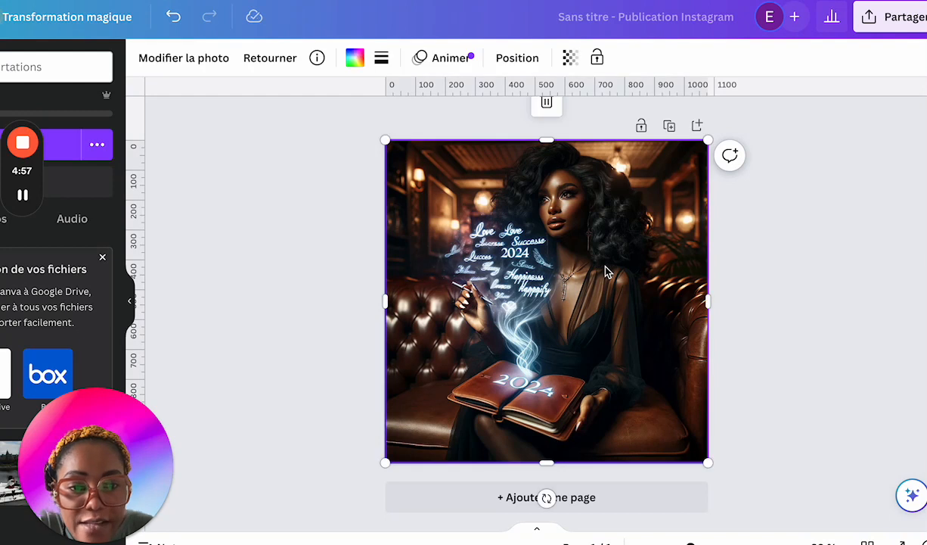
# Step: Run the "Capture de texte" photo tool on the framed image to make its words editable
pyautogui.click(318, 296)
pyautogui.click(466, 284)
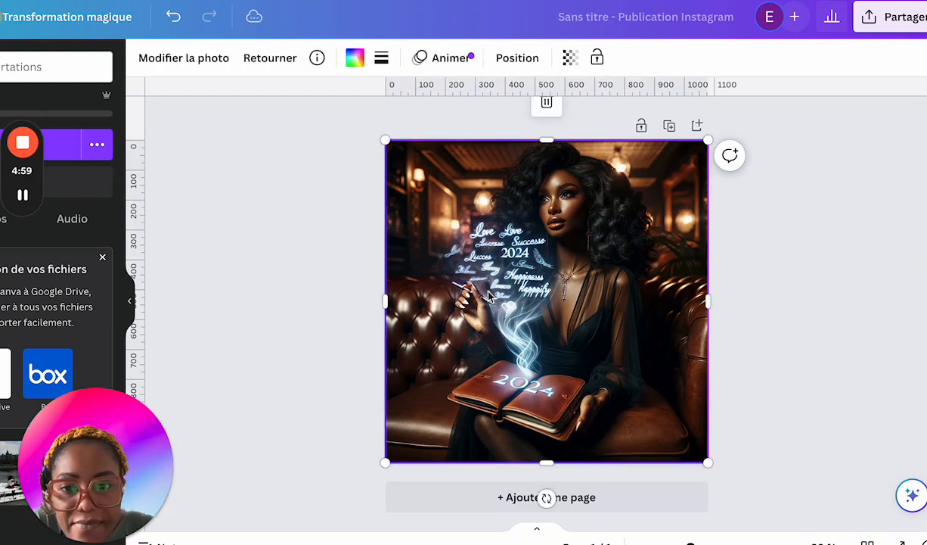
pyautogui.click(206, 58)
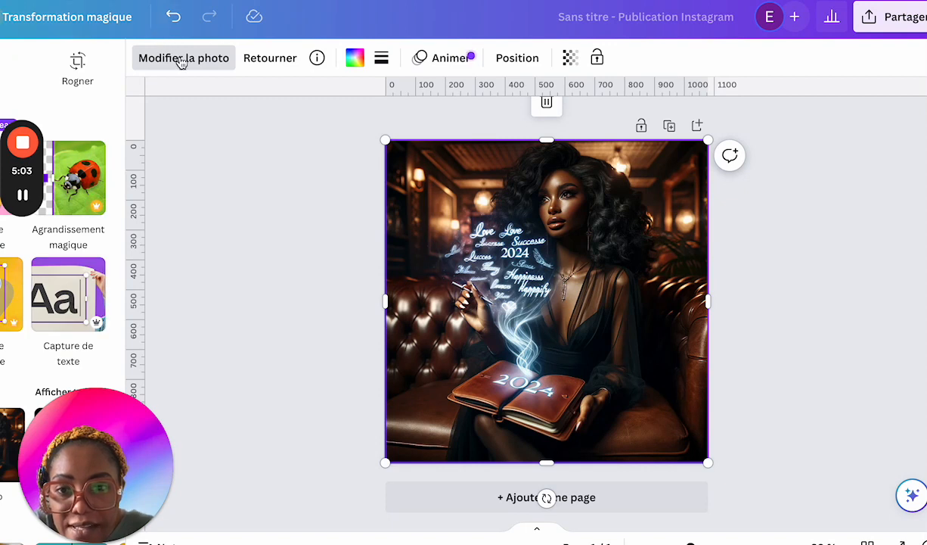
pyautogui.click(76, 305)
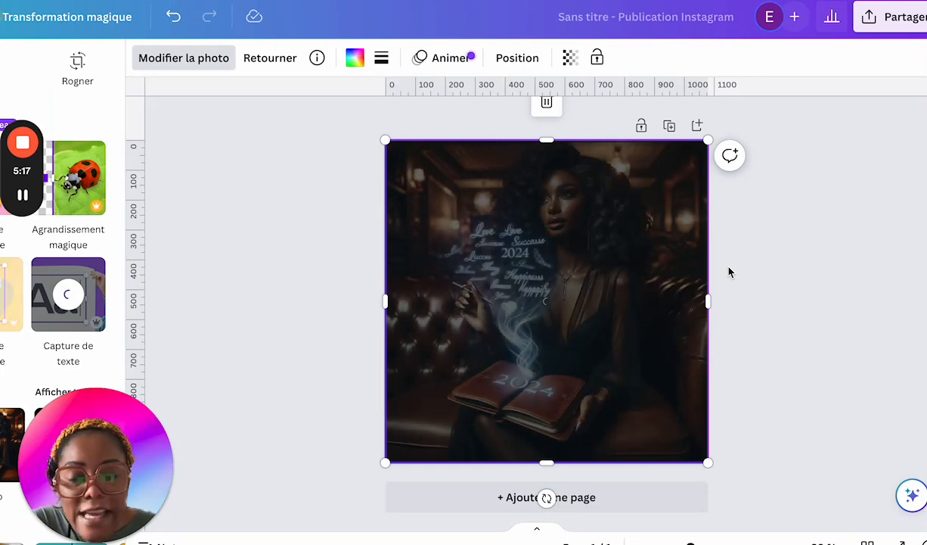
# Step: Replace "Happiness" with "Bonheur" and "Lance Happaity" with "Prospérité" on its own line
pyautogui.doubleClick(517, 274)
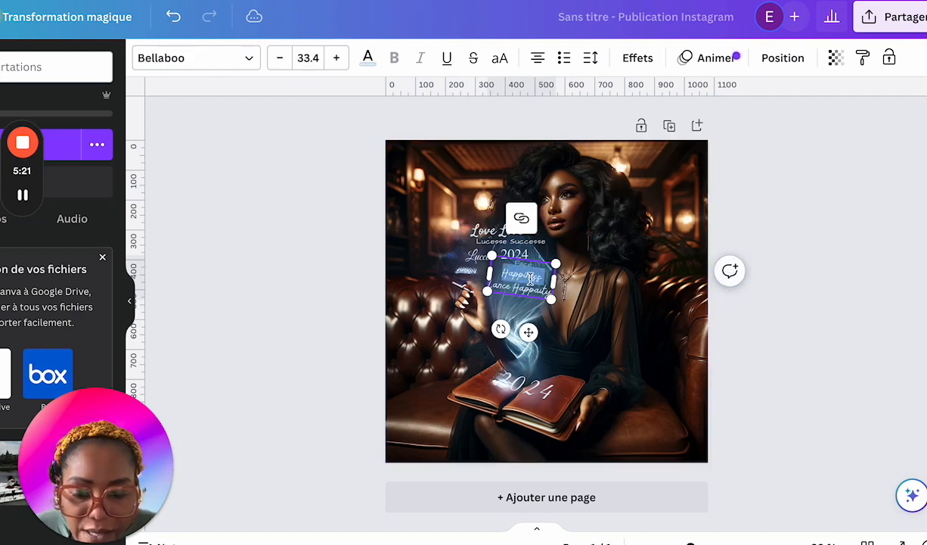
pyautogui.write('BonheurLance')
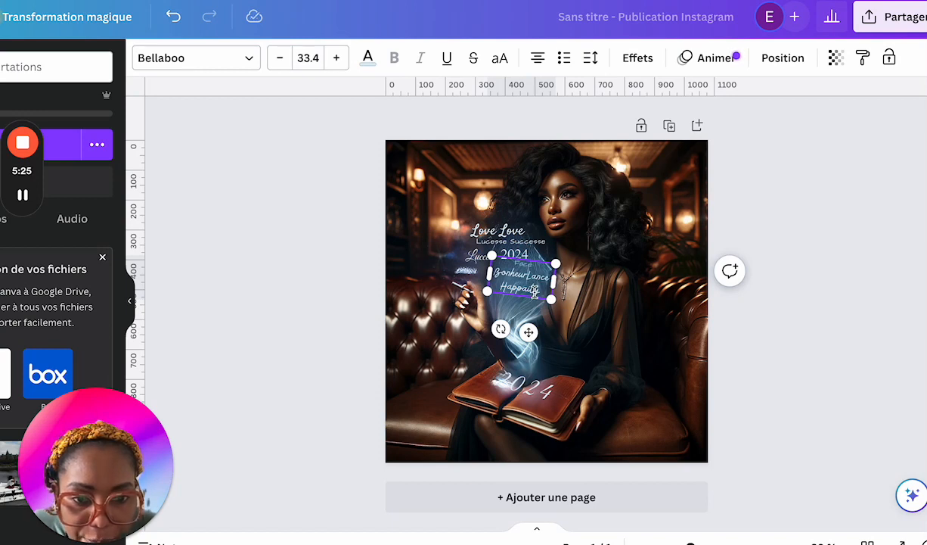
pyautogui.moveTo(528, 279); pyautogui.dragTo(542, 292)
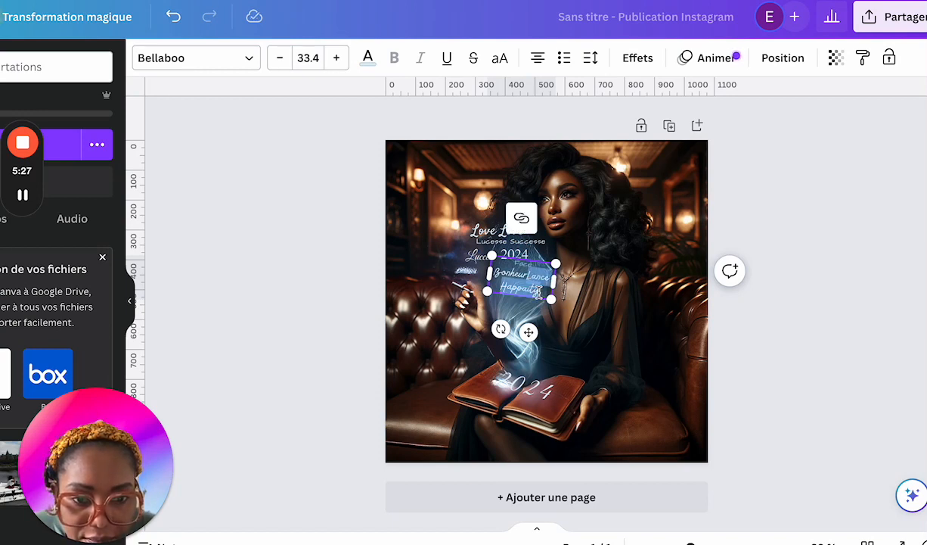
pyautogui.press('BackSpace')
pyautogui.press('Return')
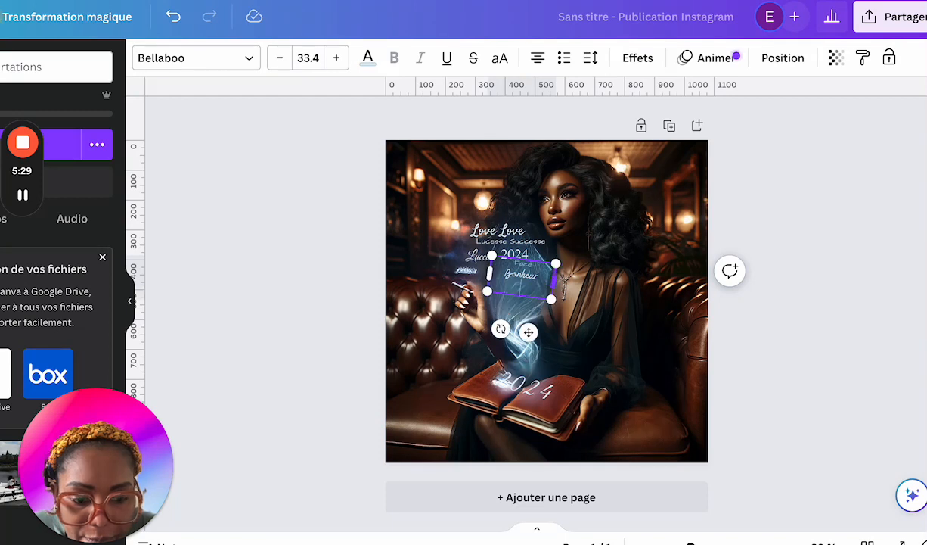
pyautogui.write('Pr')
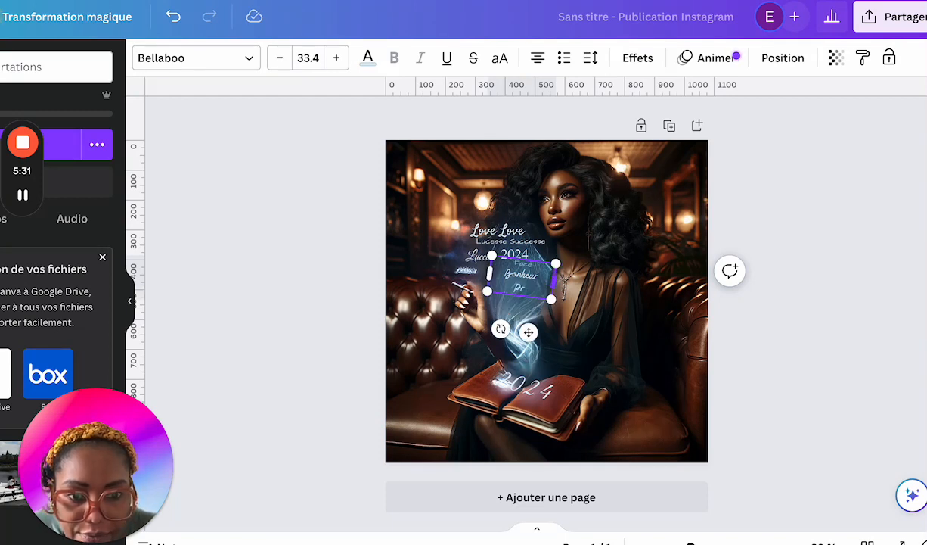
pyautogui.write('ospér')
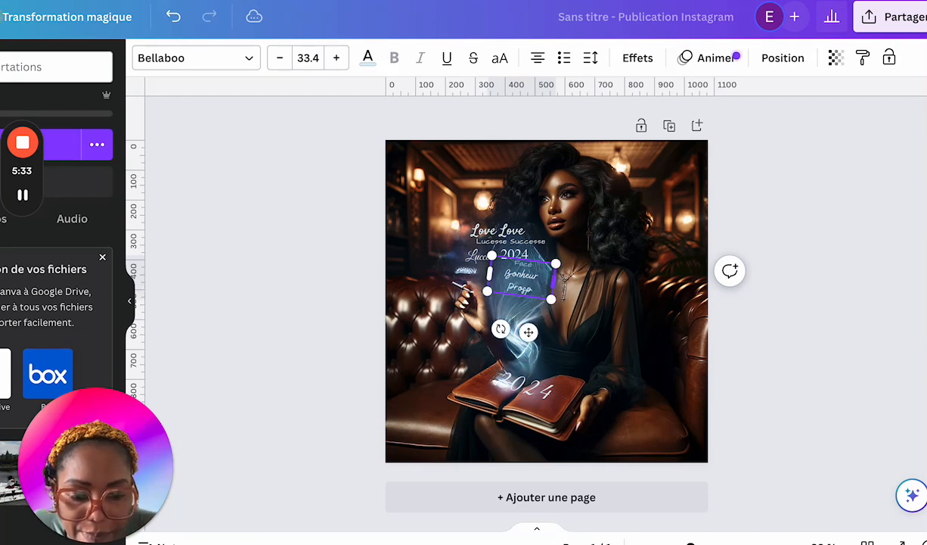
pyautogui.write('ité')
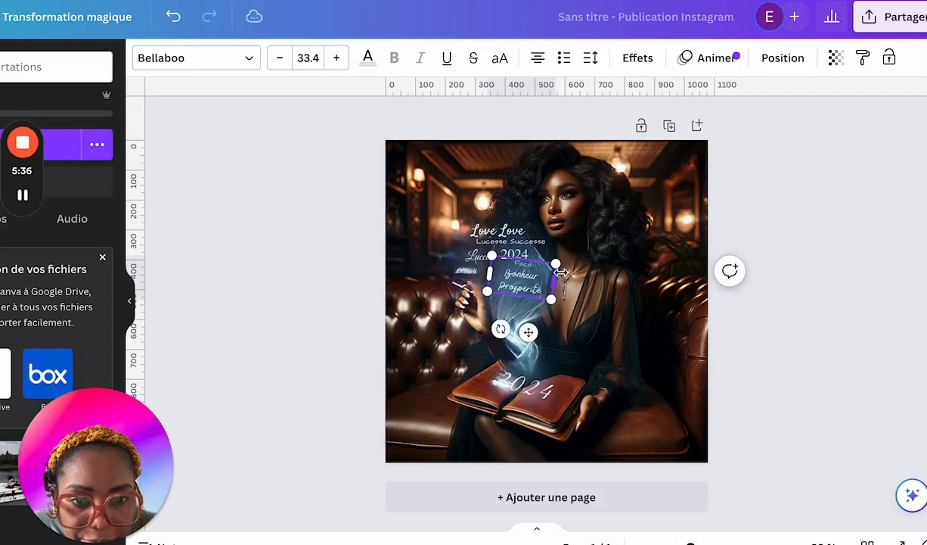
# Step: Replace the text "Love Love" with "Amour" and "Lucesse Successe" with "Succès"
pyautogui.doubleClick(510, 231)
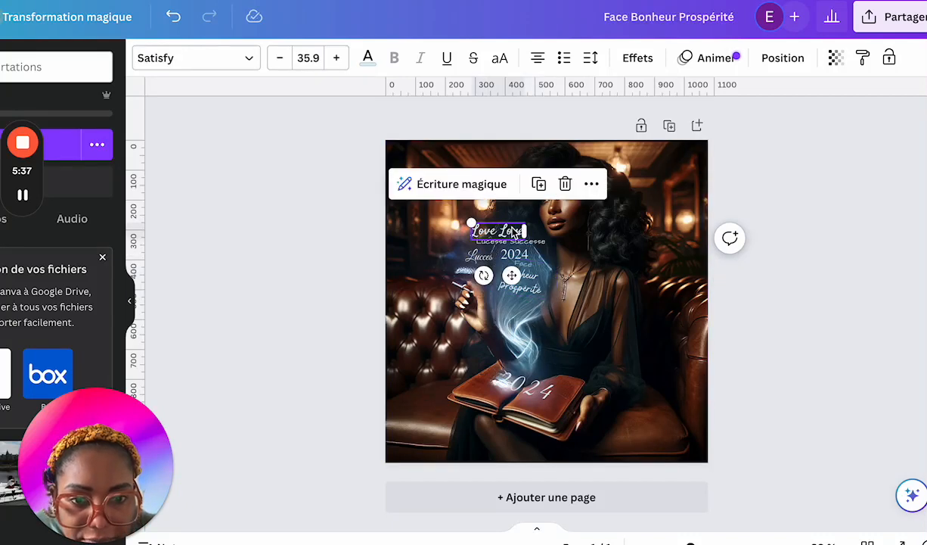
pyautogui.write('Amour')
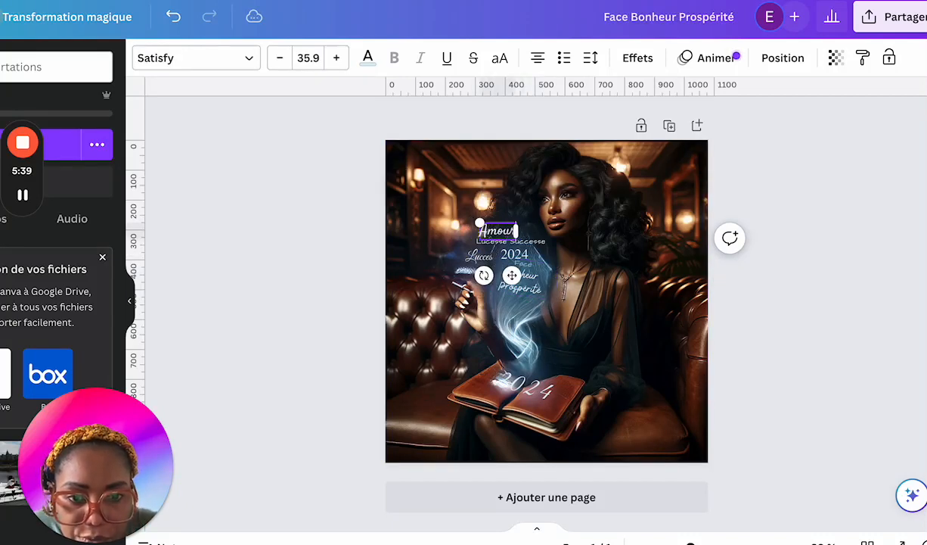
pyautogui.doubleClick(538, 243)
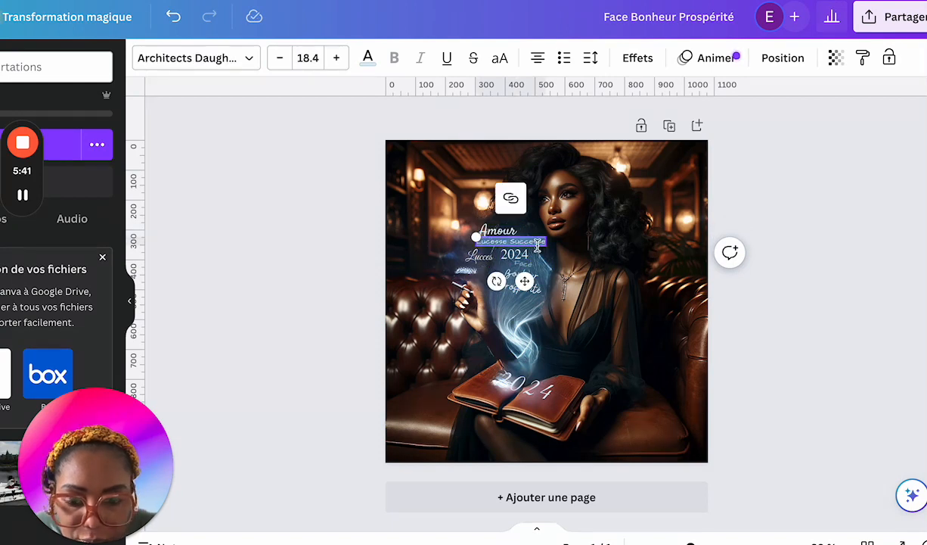
pyautogui.write('Succes')
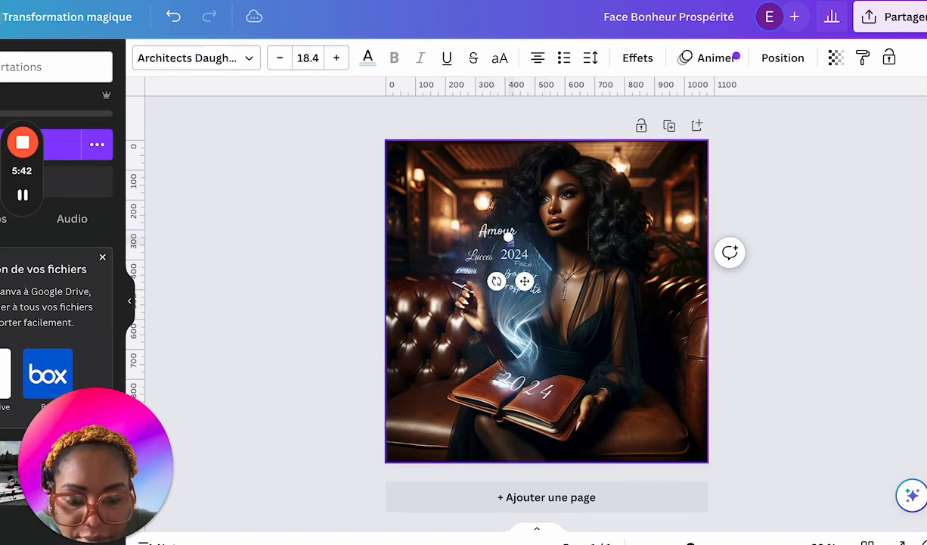
# Step: Replace "Lucces" with "Joie" and the small word "Face" above "Bonheur" with "Positivité", leaving text editing
pyautogui.click(480, 258)
pyautogui.click(481, 258)
pyautogui.write('Joie')
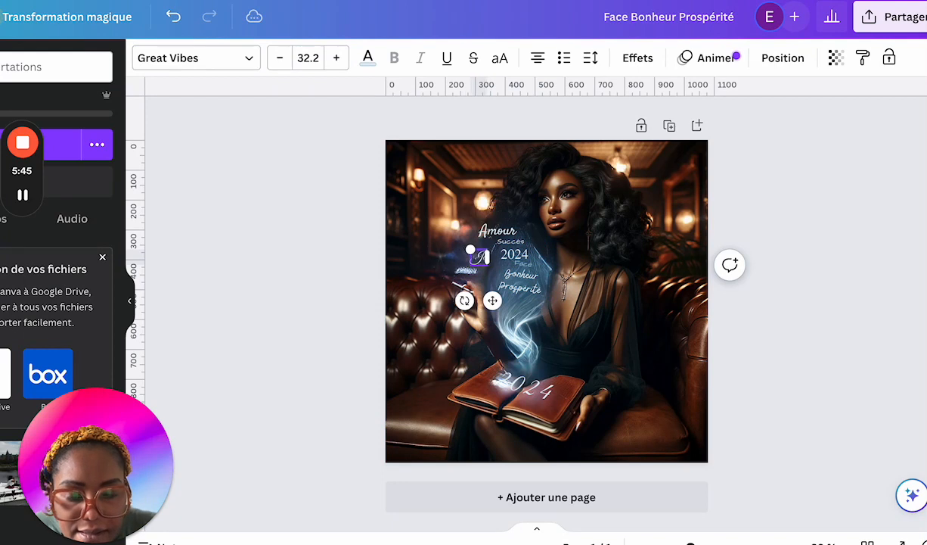
pyautogui.click(532, 269)
pyautogui.click(529, 266)
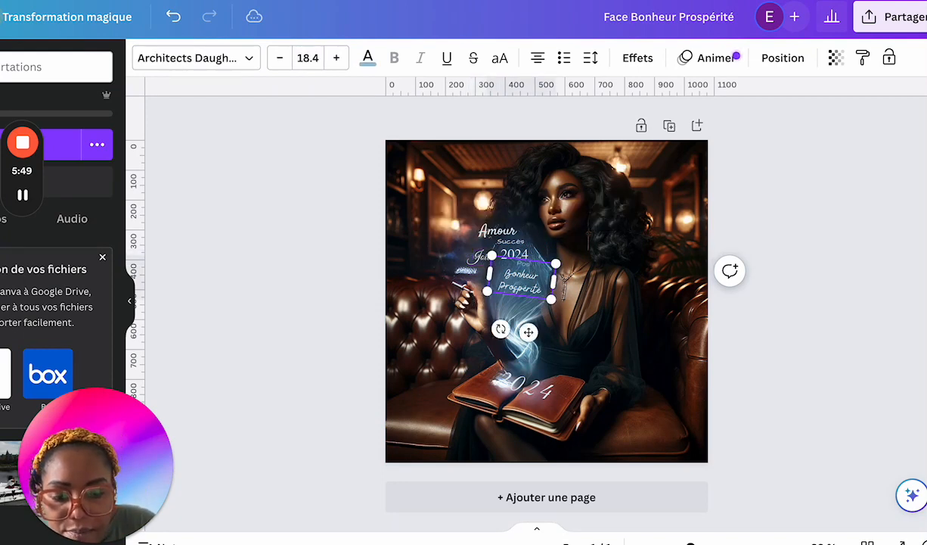
pyautogui.write('Positivité')
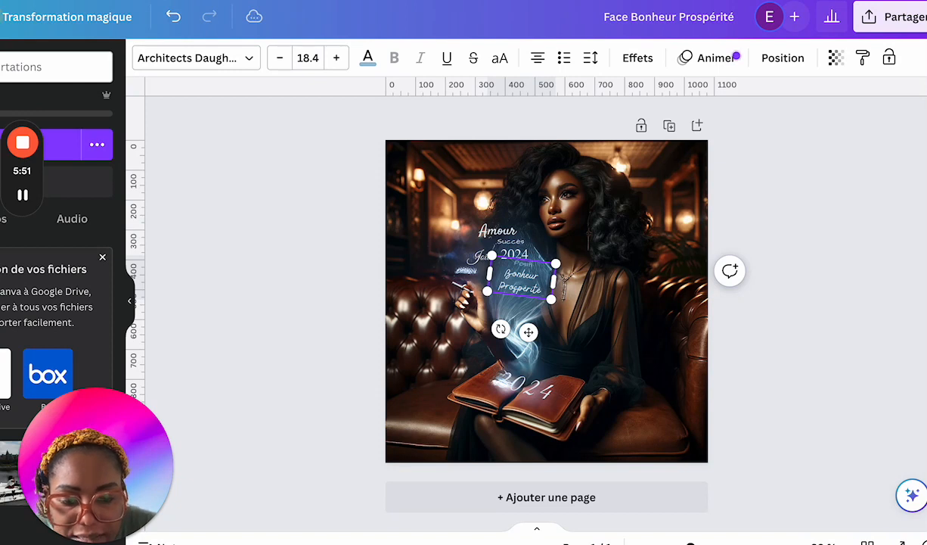
pyautogui.click(449, 266)
pyautogui.click(22, 195)
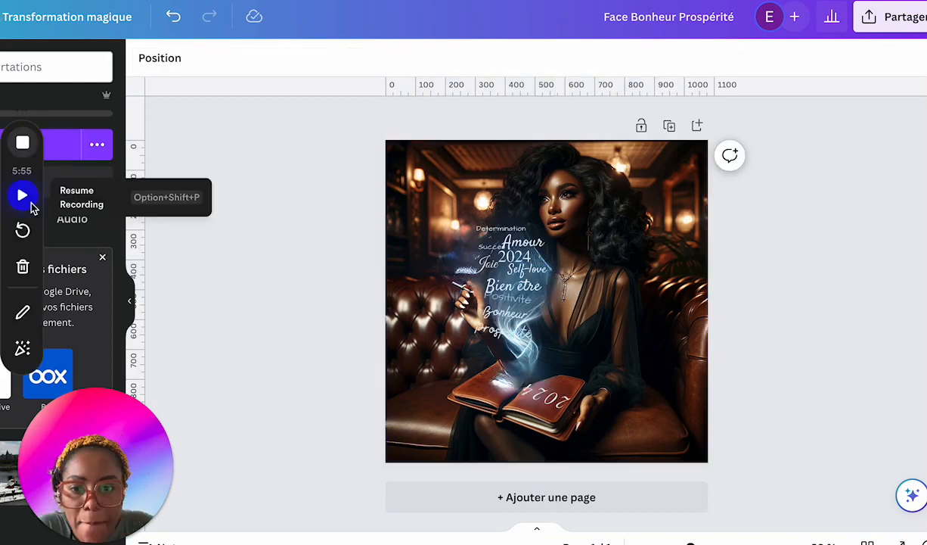
pyautogui.click(23, 195)
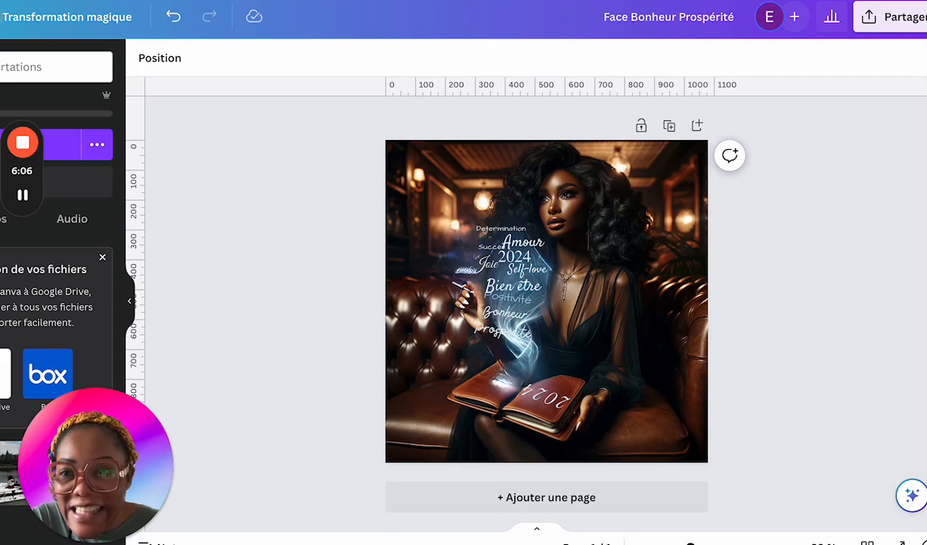
# Step: Search the web for "bing image creator" in a new tab, open Image Creator from Microsoft Designer and dismiss its boosts notice
pyautogui.hotkey('ctrl', 'Tab')
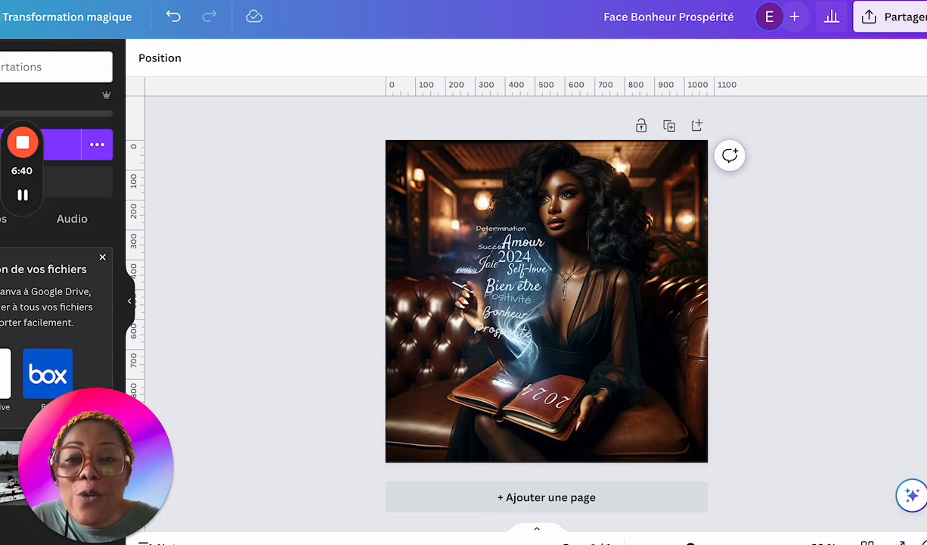
pyautogui.hotkey('ctrl', 'Tab')
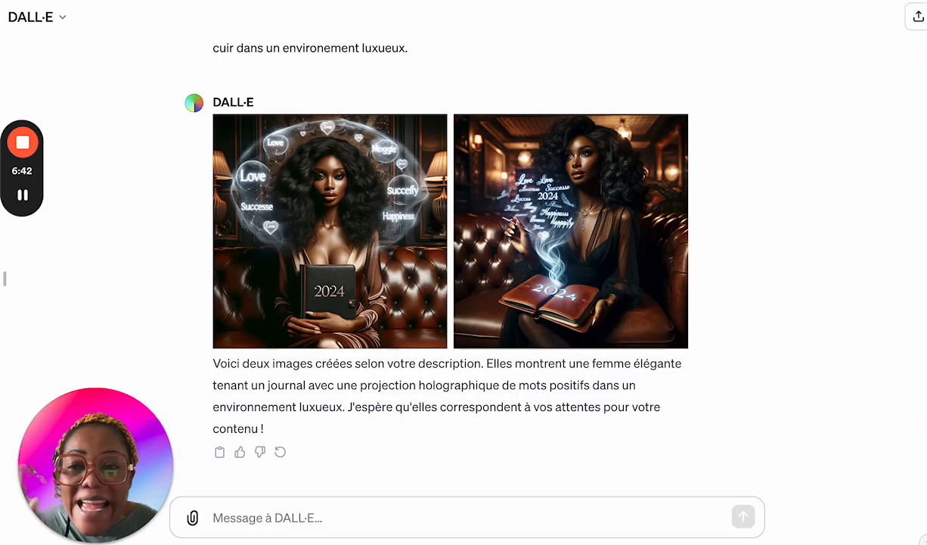
pyautogui.press('super+t')
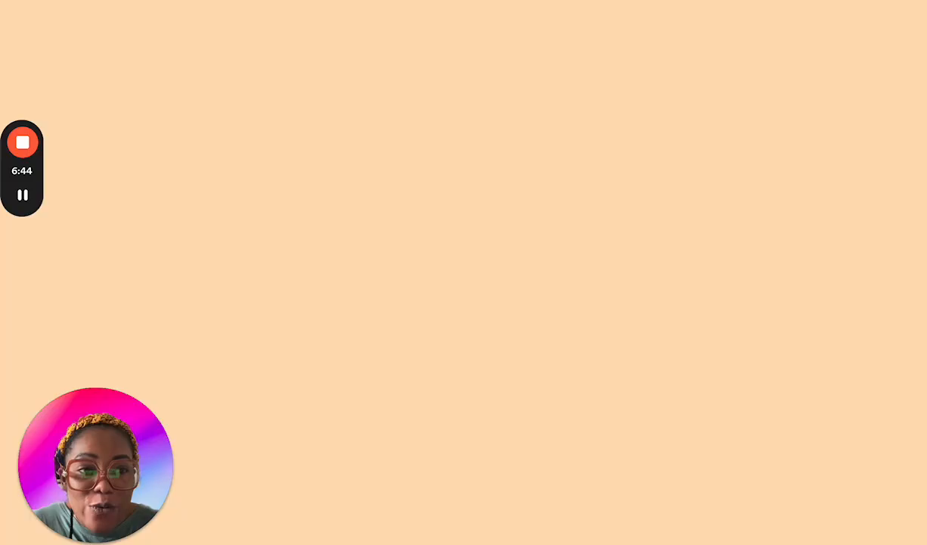
pyautogui.write('bing image creator')
pyautogui.press('Return')
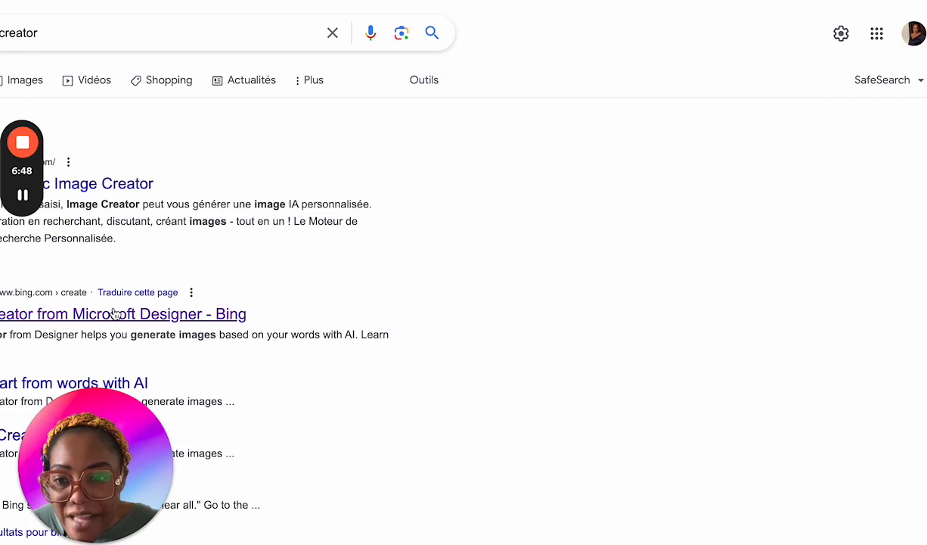
pyautogui.click(122, 313)
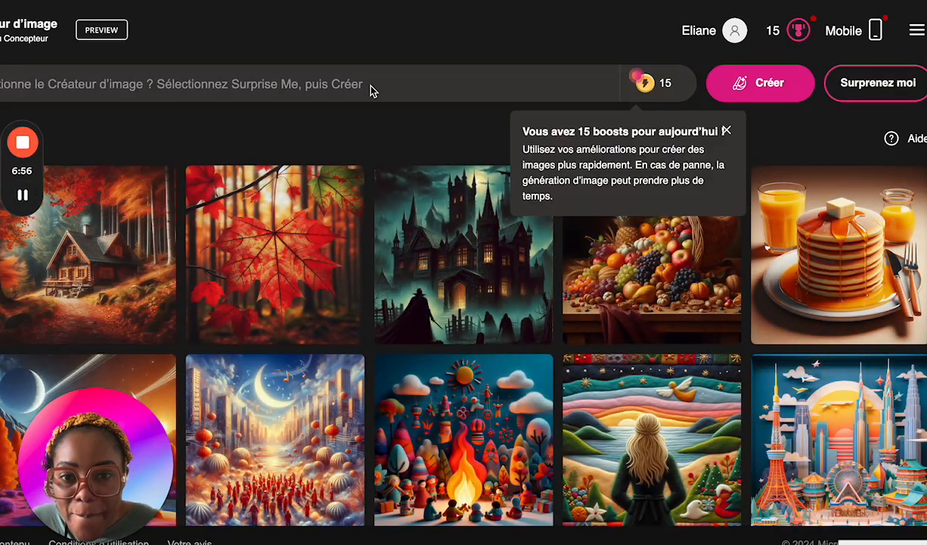
pyautogui.doubleClick(431, 2)
pyautogui.click(431, 4)
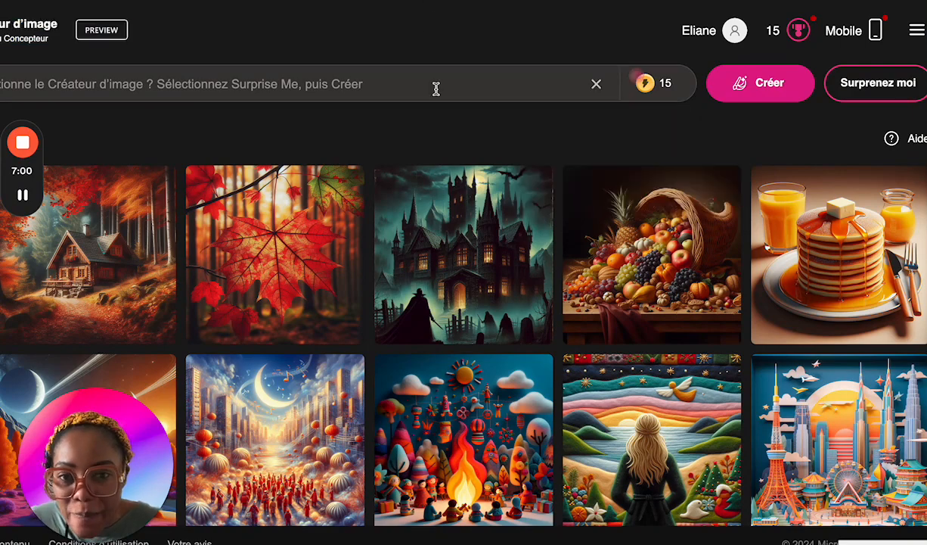
pyautogui.scroll(-4, 468, 261)
pyautogui.scroll(5, 467, 261)
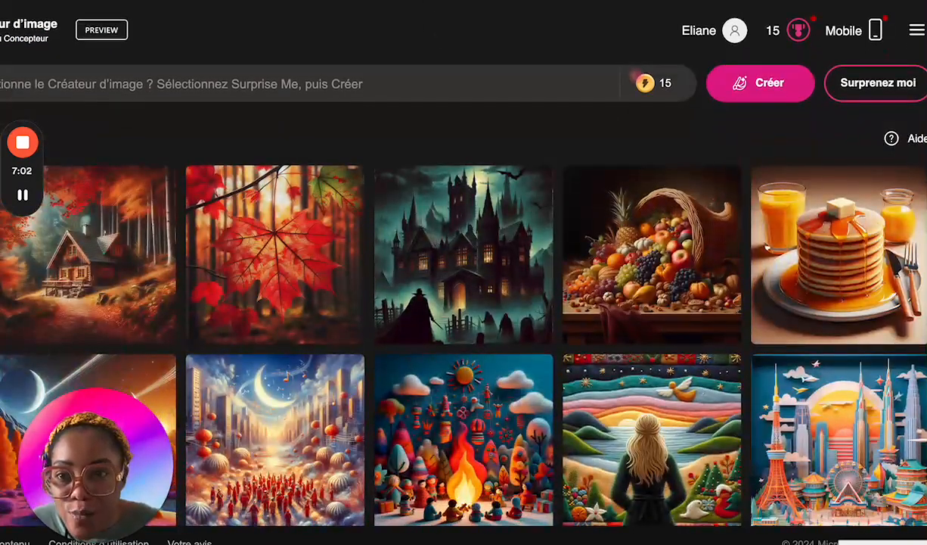
# Step: Copy the full image prompt from the DALL·E conversation and submit it in Bing Image Creator
pyautogui.click(147, 2)
pyautogui.scroll(2, 408, 344)
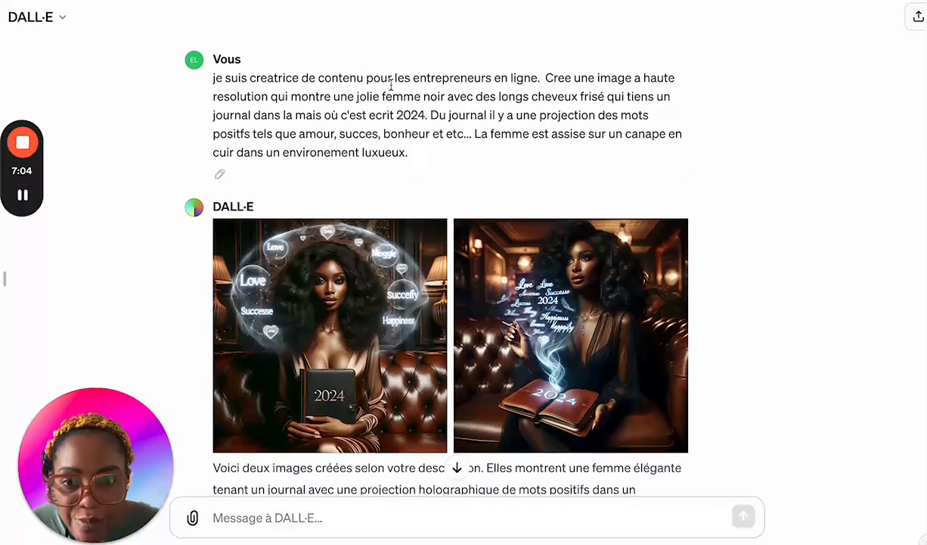
pyautogui.tripleClick(305, 103)
pyautogui.hotkey('ctrl', 'c')
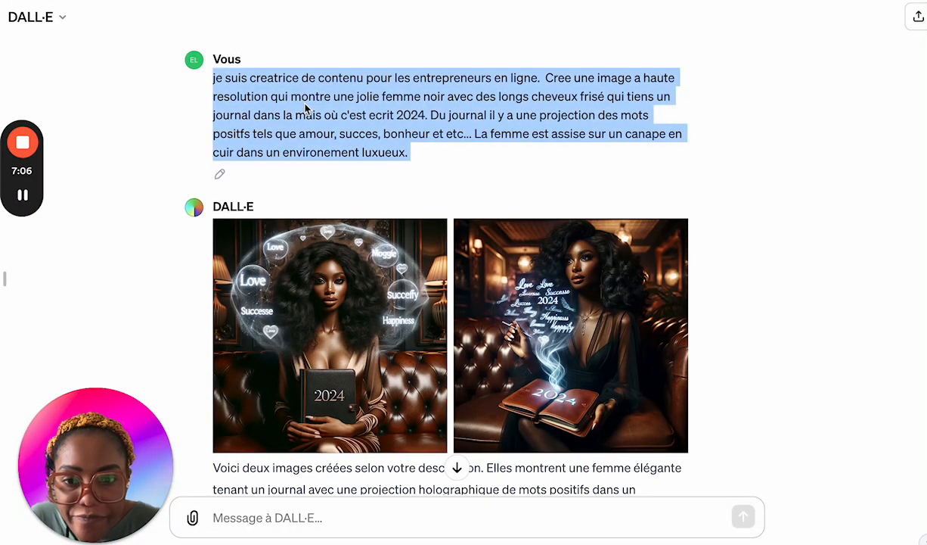
pyautogui.hotkey('alt', 'Tab')
pyautogui.click(459, 87)
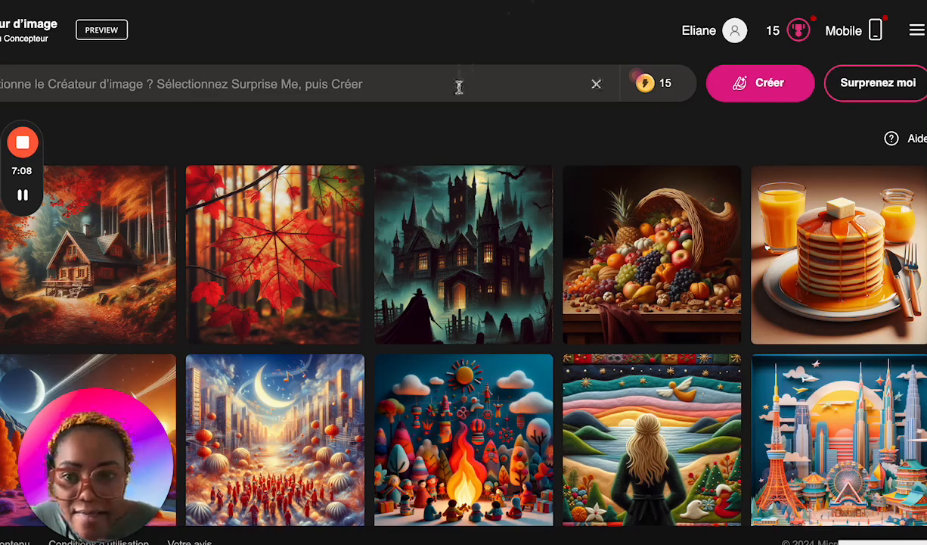
pyautogui.hotkey('ctrl', 'v')
pyautogui.press('Return')
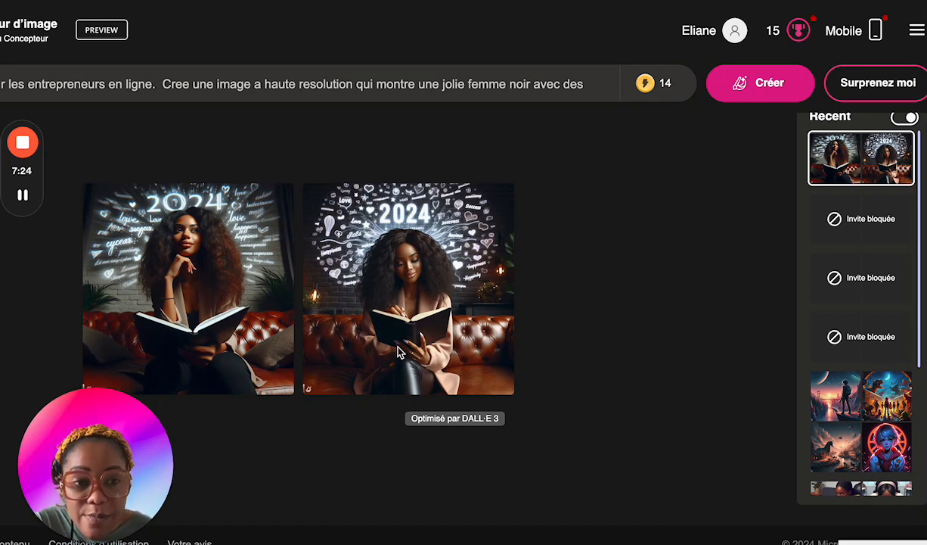
# Step: Open the second generated image, the woman writing in an open journal beneath the glowing 2024, in full view
pyautogui.click(438, 262)
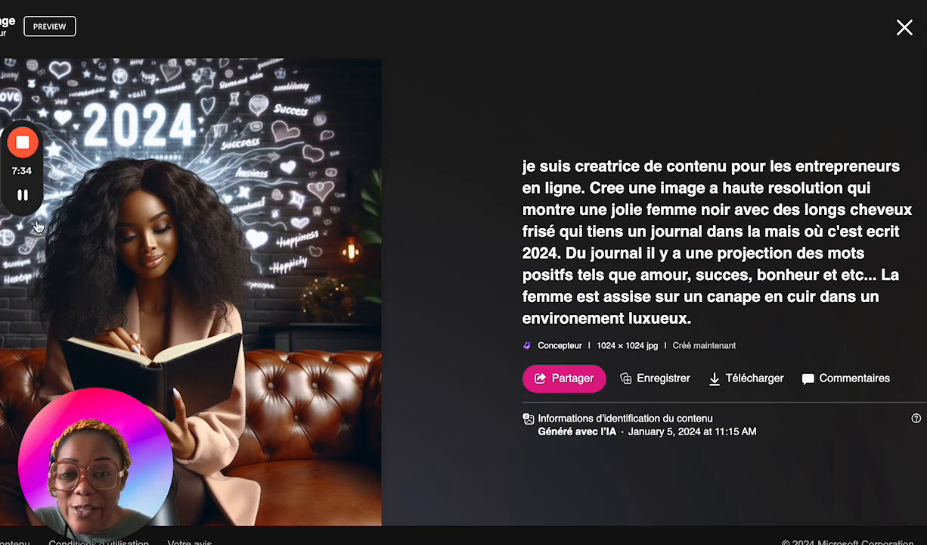
pyautogui.moveTo(23, 198)
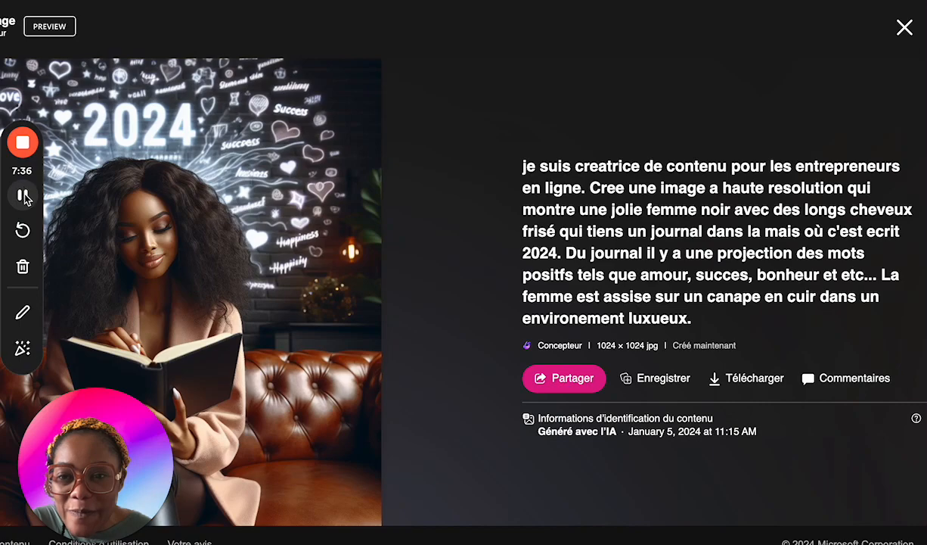
pyautogui.click(23, 352)
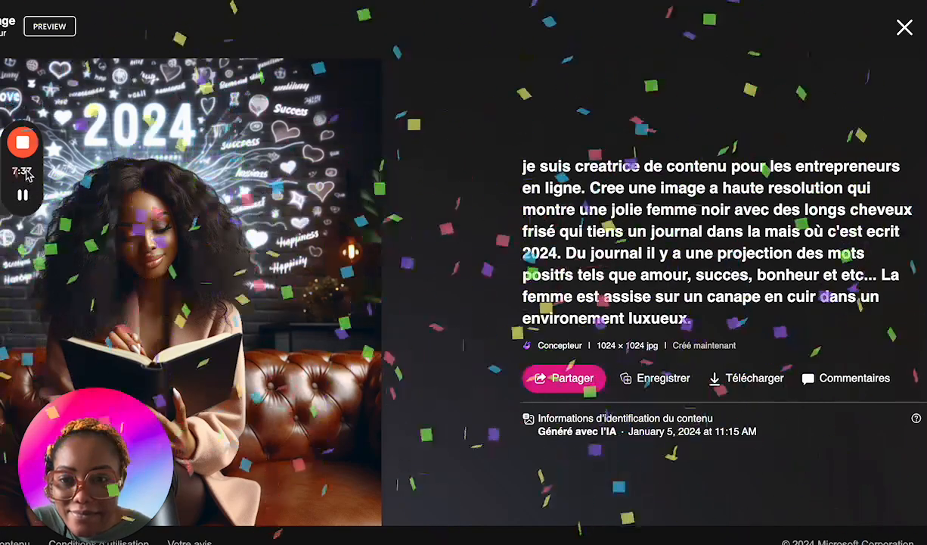